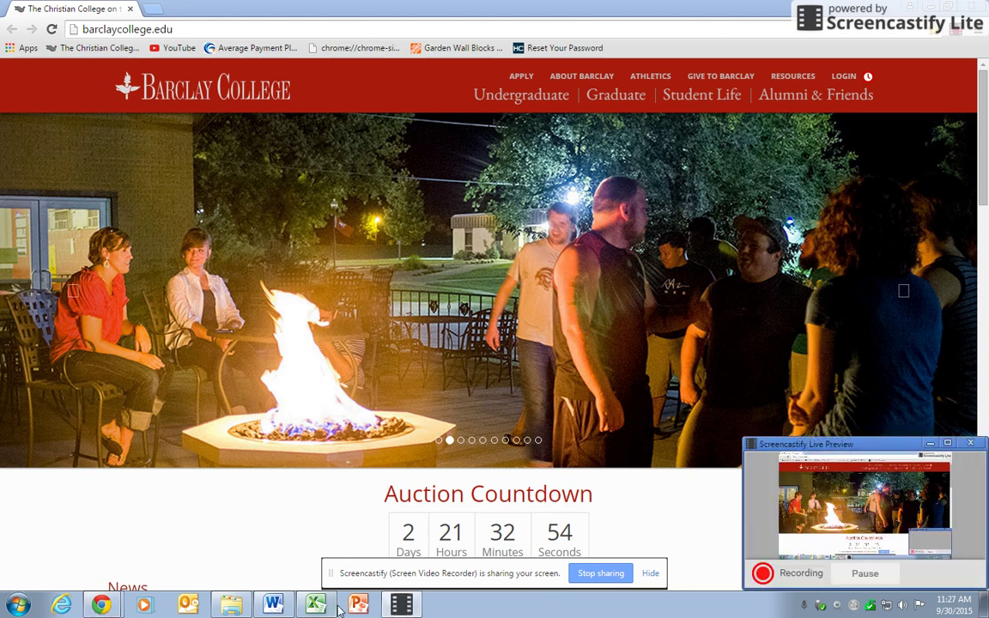
Switch to the Excel workbook and sort the values in F2:F14 from largest to smallest
{"action": "left_click", "coordinate": [316, 605]}
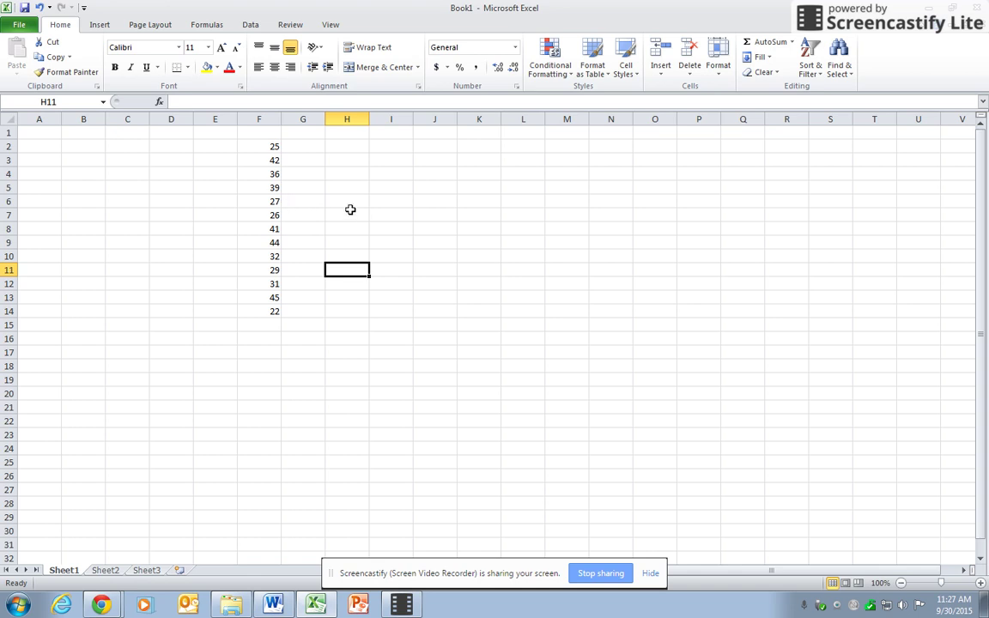
{"action": "left_click_drag", "start_coordinate": [266, 147], "coordinate": [257, 311]}
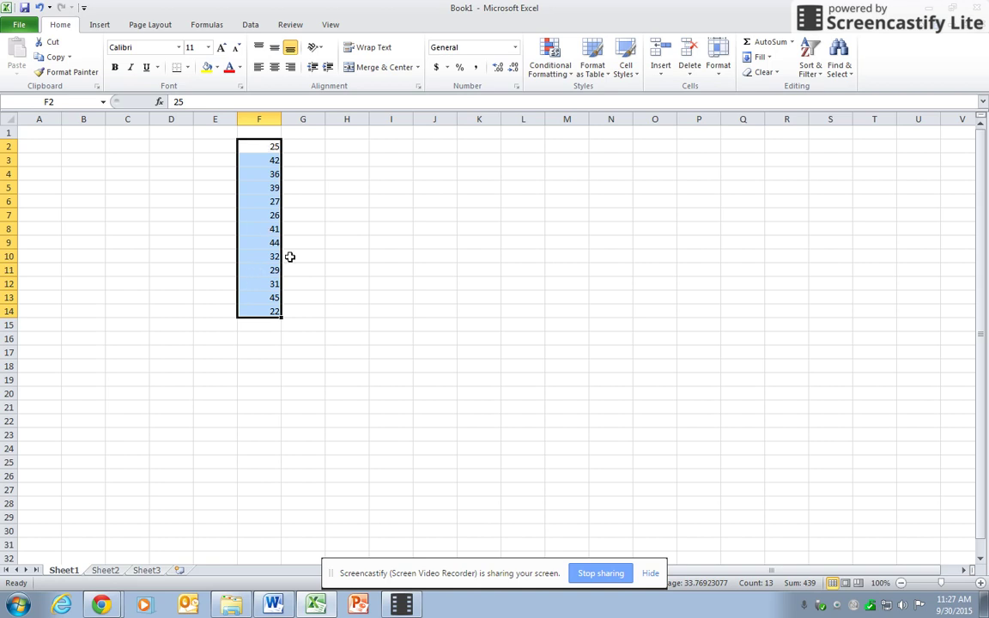
{"action": "left_click", "coordinate": [812, 52]}
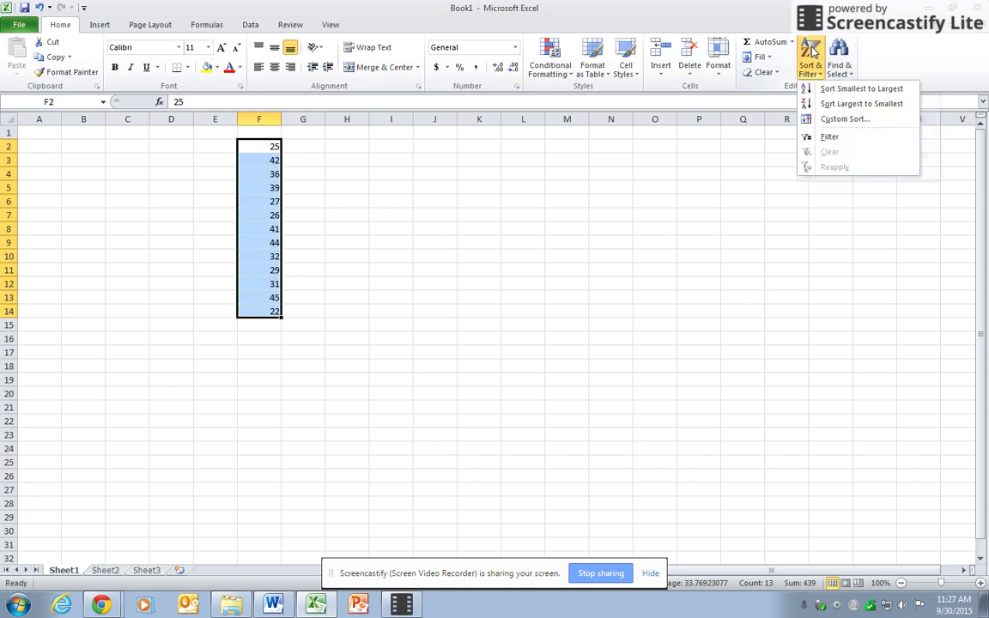
{"action": "left_click", "coordinate": [858, 104]}
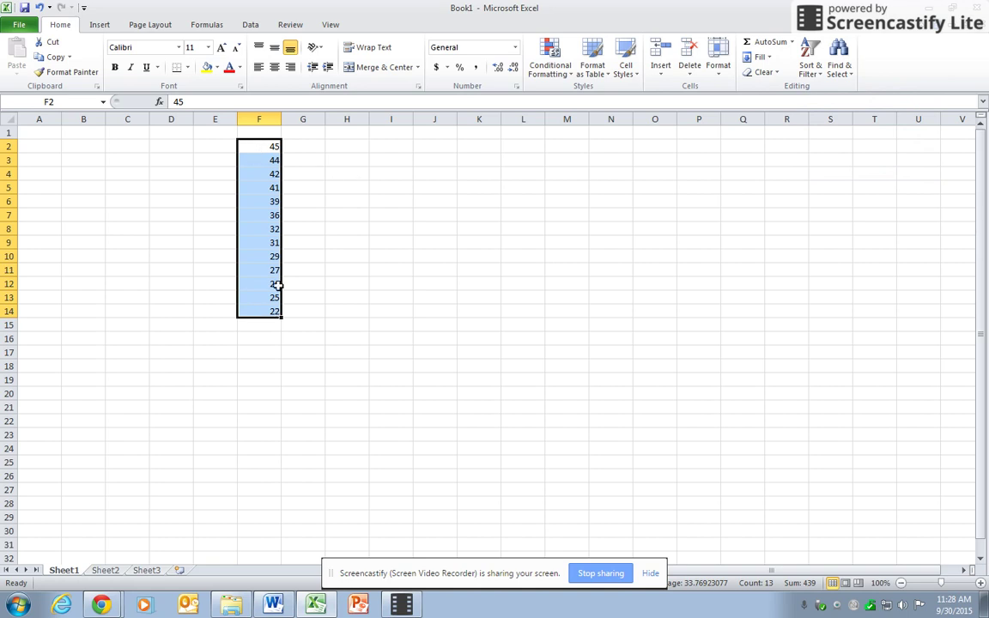
Number the sorted values by entering 1 in E2 and =E2+1 in E3, filling the formula down to E14
{"action": "left_click", "coordinate": [231, 148]}
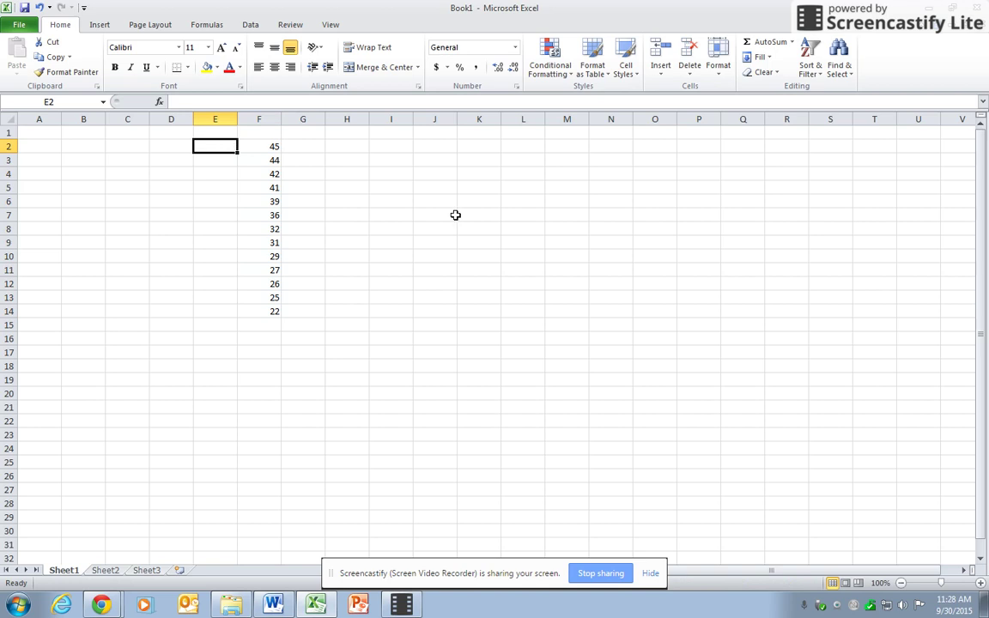
{"action": "type", "text": "1"}
{"action": "key", "text": "Return"}
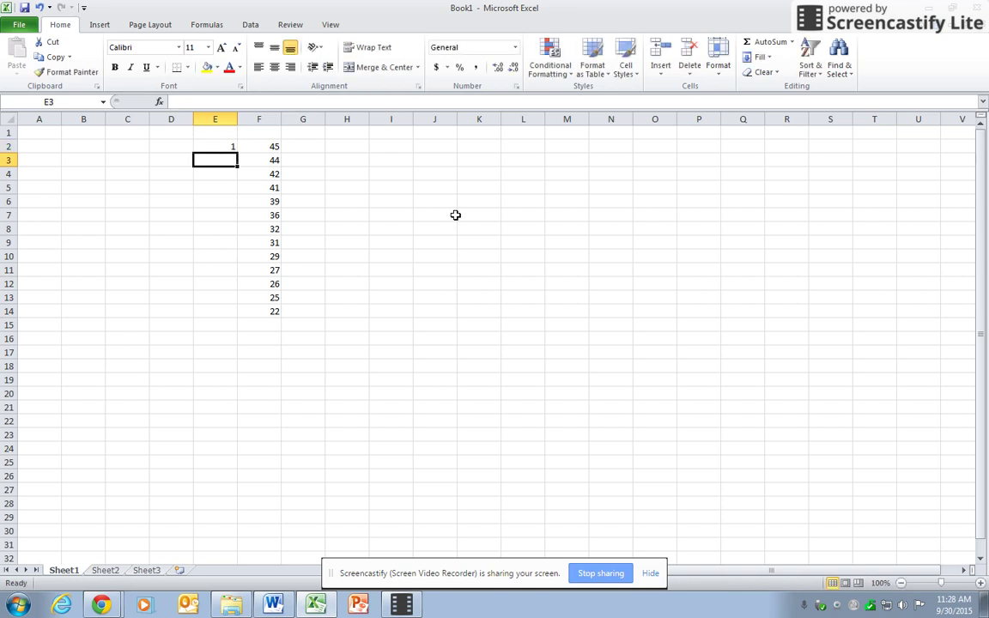
{"action": "type", "text": "="}
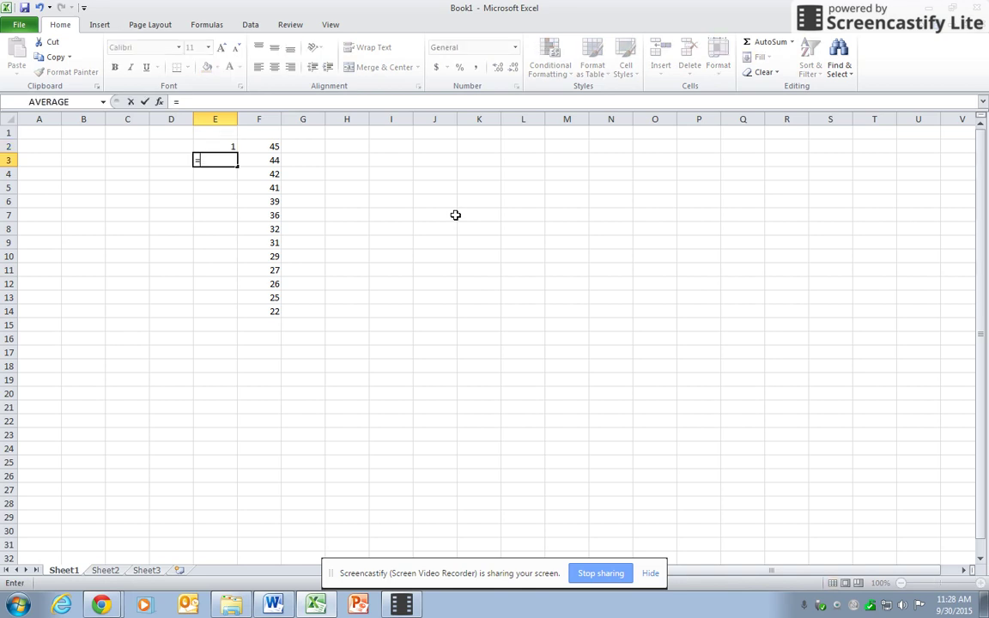
{"action": "left_click", "coordinate": [207, 144]}
{"action": "type", "text": "+1"}
{"action": "key", "text": "Return"}
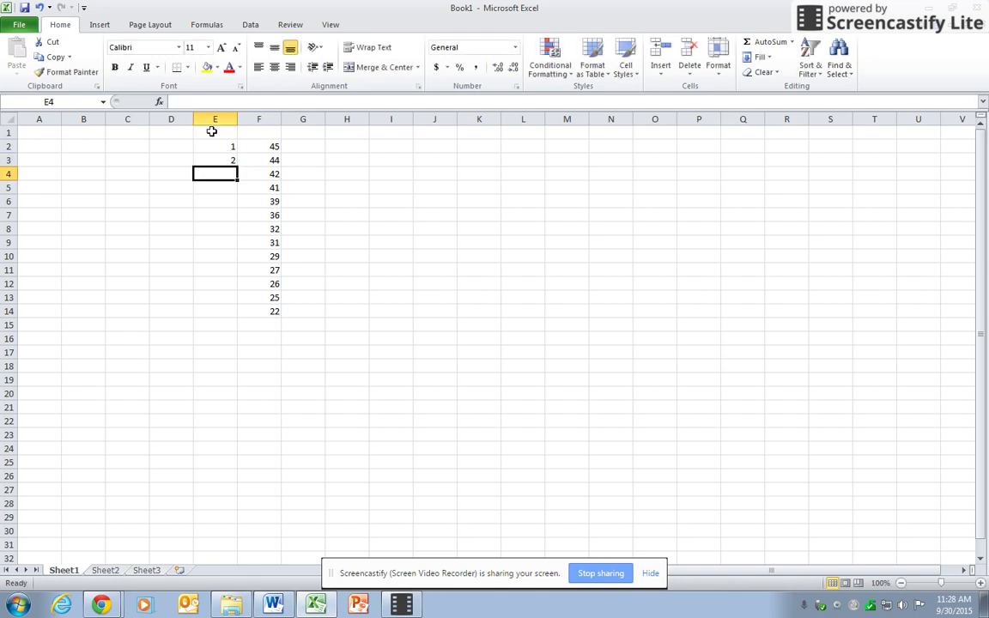
{"action": "left_click", "coordinate": [230, 161]}
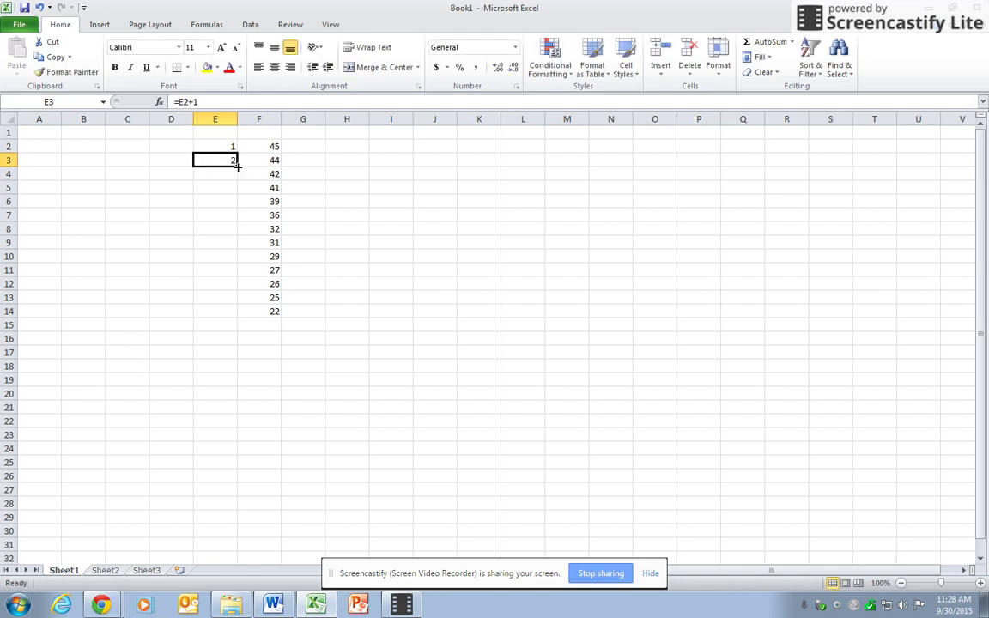
{"action": "left_click_drag", "start_coordinate": [237, 166], "coordinate": [233, 317]}
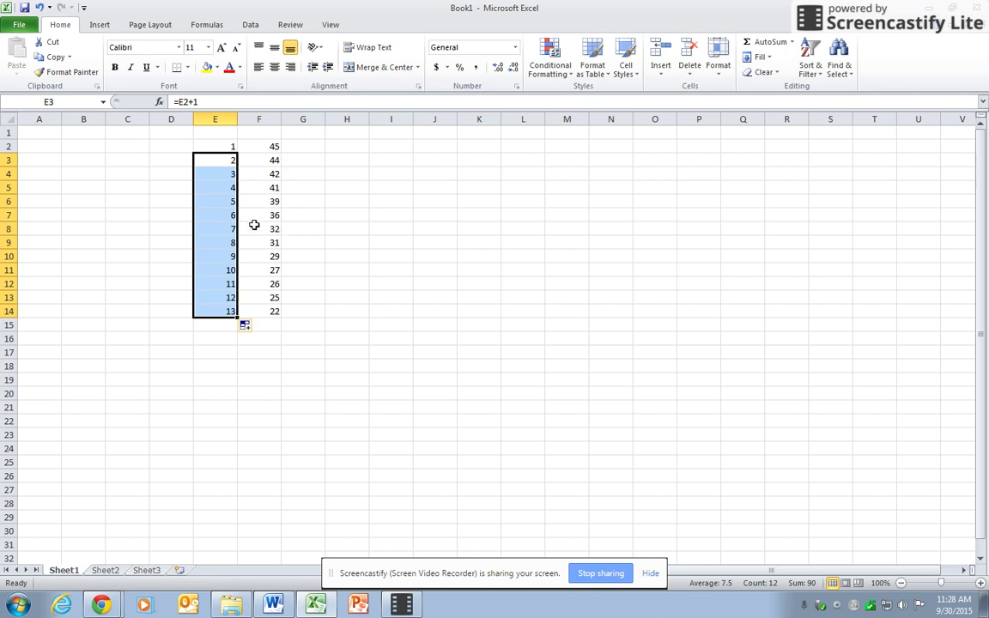
Label the middle value of the sorted list by entering Median in G8
{"action": "left_click", "coordinate": [303, 230]}
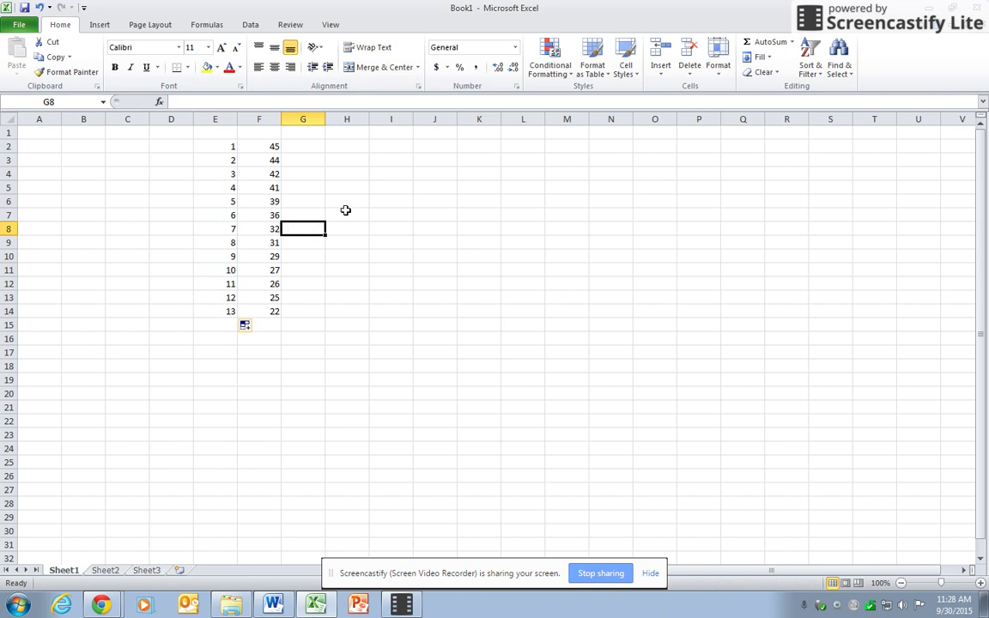
{"action": "type", "text": "M"}
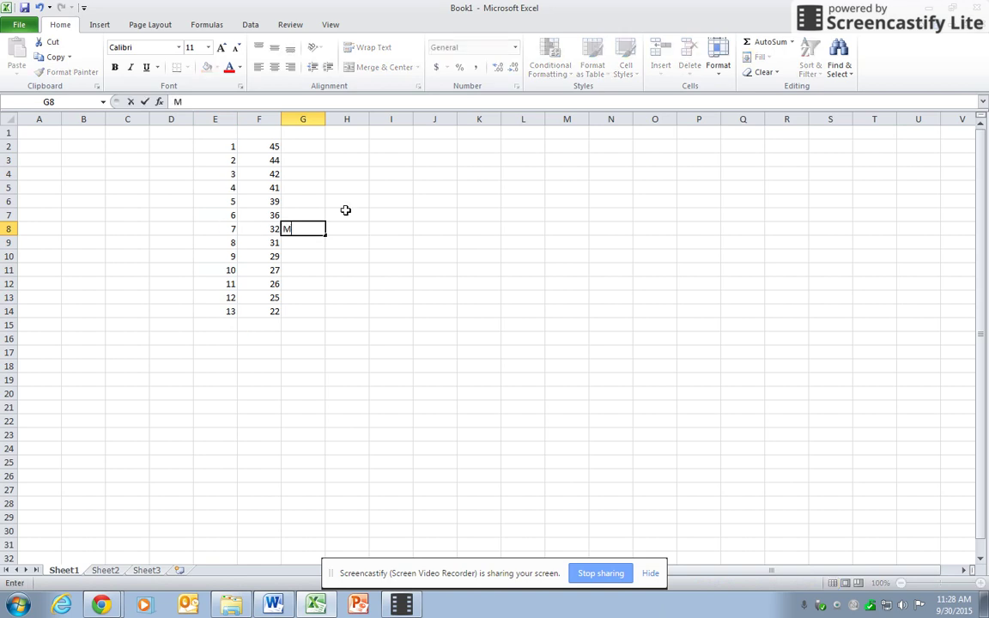
{"action": "type", "text": "edian"}
{"action": "key", "text": "Return"}
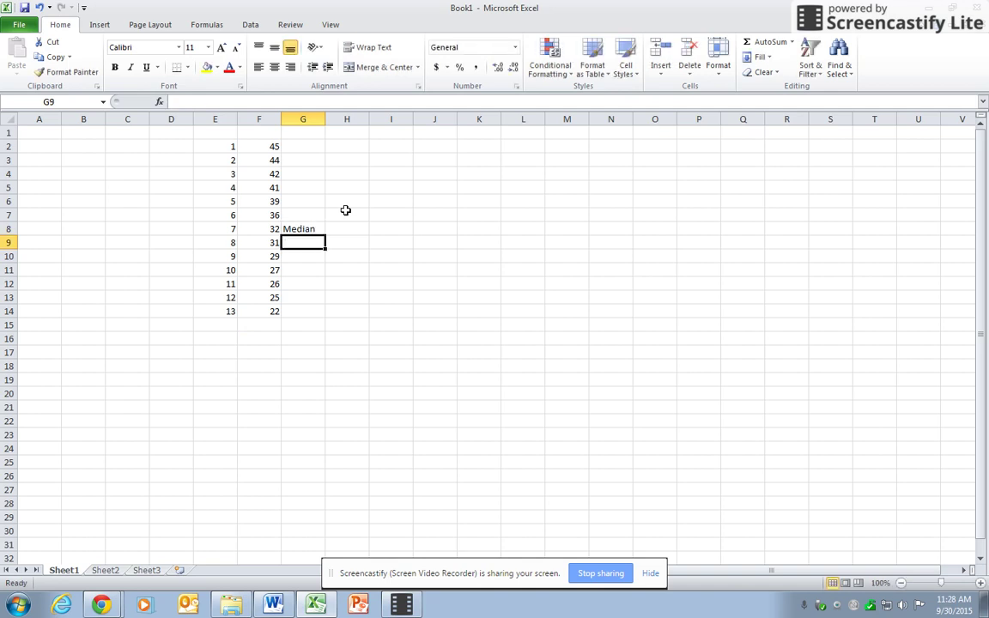
Insert the statistical function MEDIAN in F15 for the range F2:F14
{"action": "left_click", "coordinate": [267, 324]}
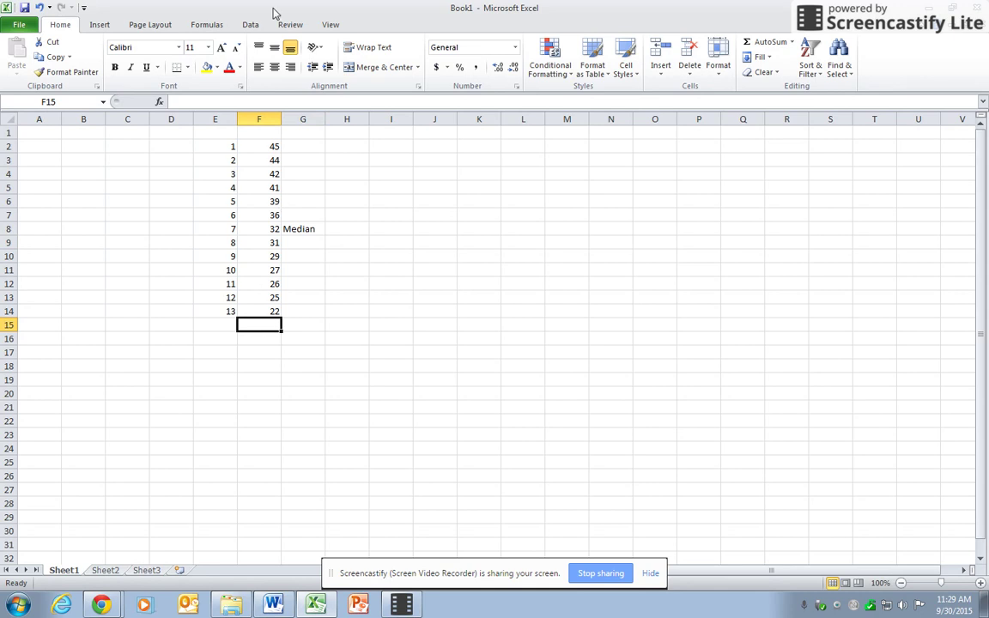
{"action": "left_click", "coordinate": [159, 102]}
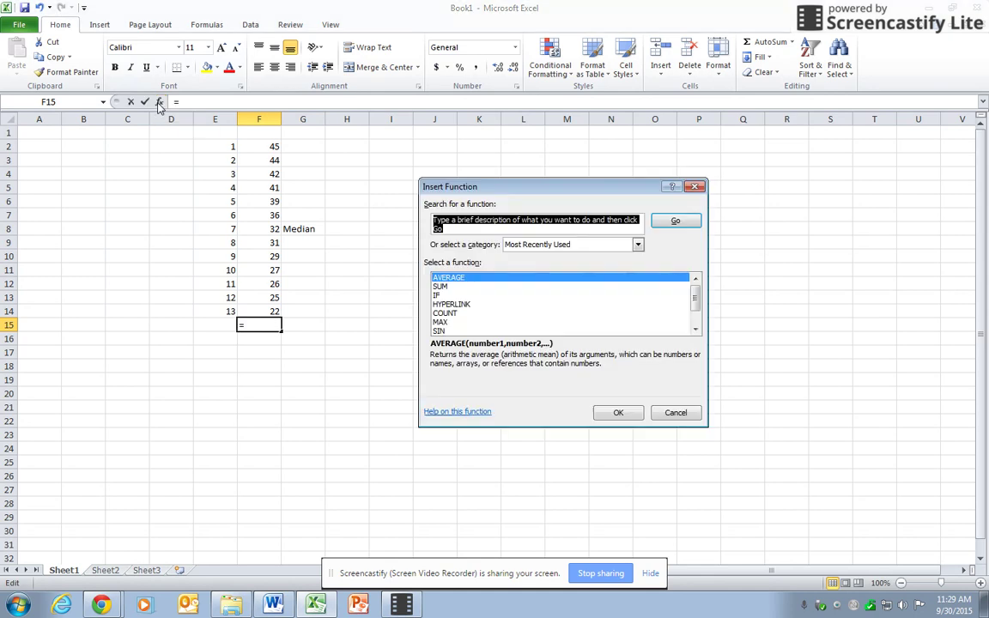
{"action": "left_click", "coordinate": [637, 244]}
{"action": "left_click", "coordinate": [566, 308]}
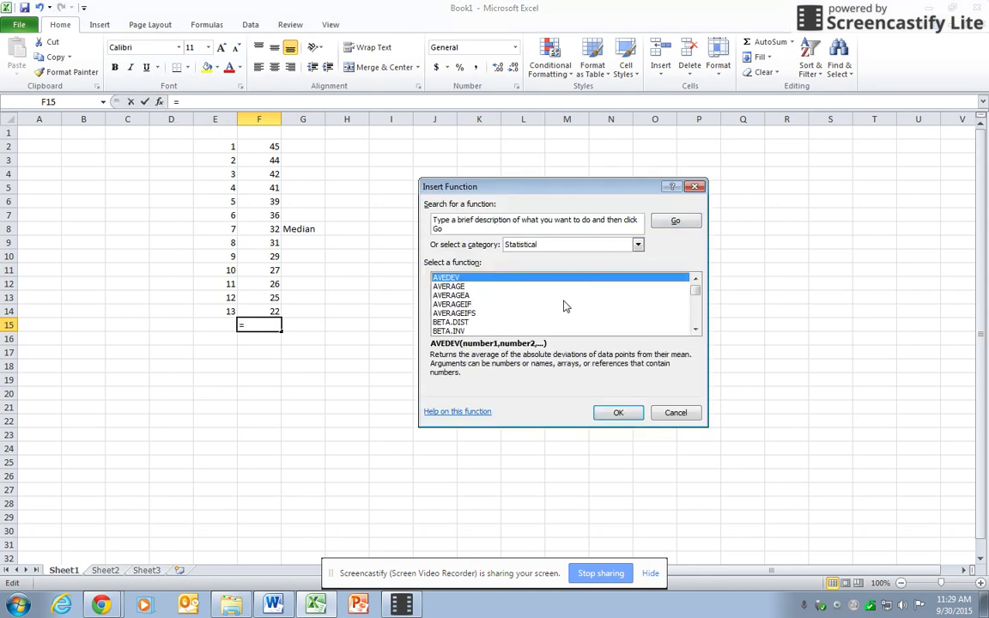
{"action": "left_click_drag", "start_coordinate": [698, 295], "coordinate": [698, 311]}
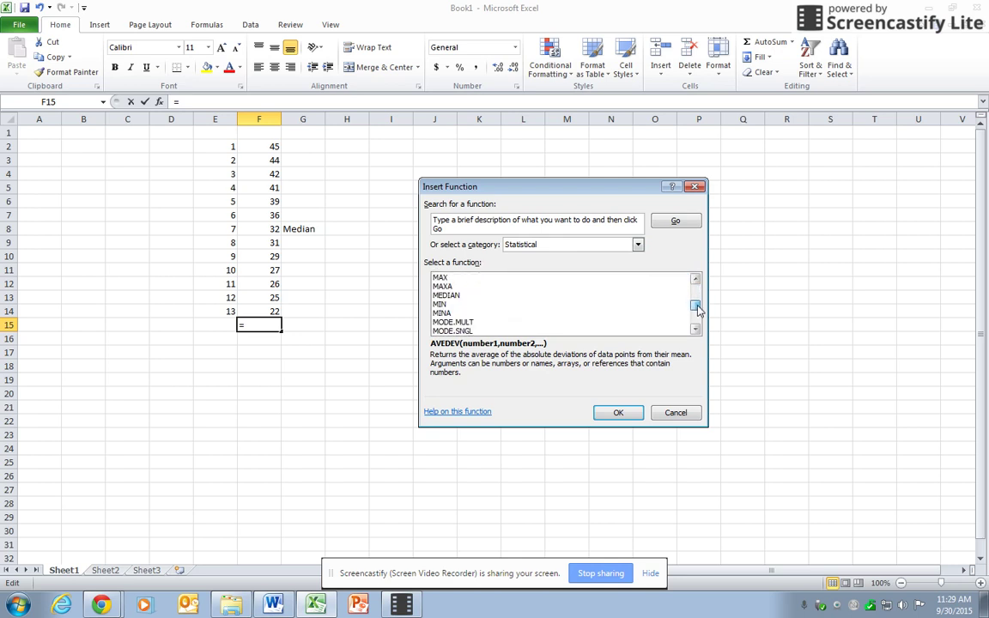
{"action": "left_click", "coordinate": [455, 297]}
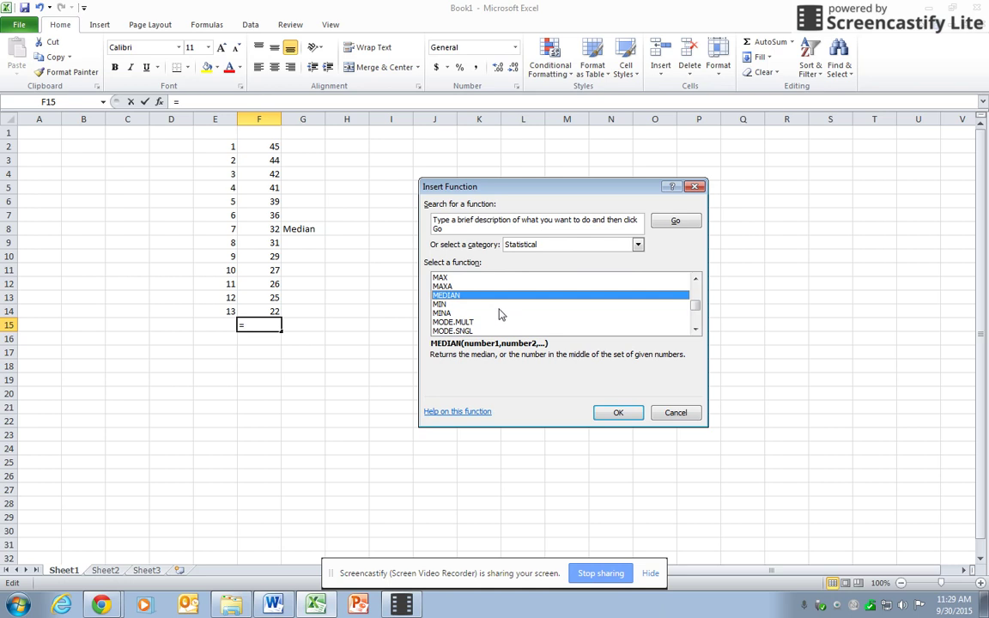
{"action": "left_click", "coordinate": [619, 413]}
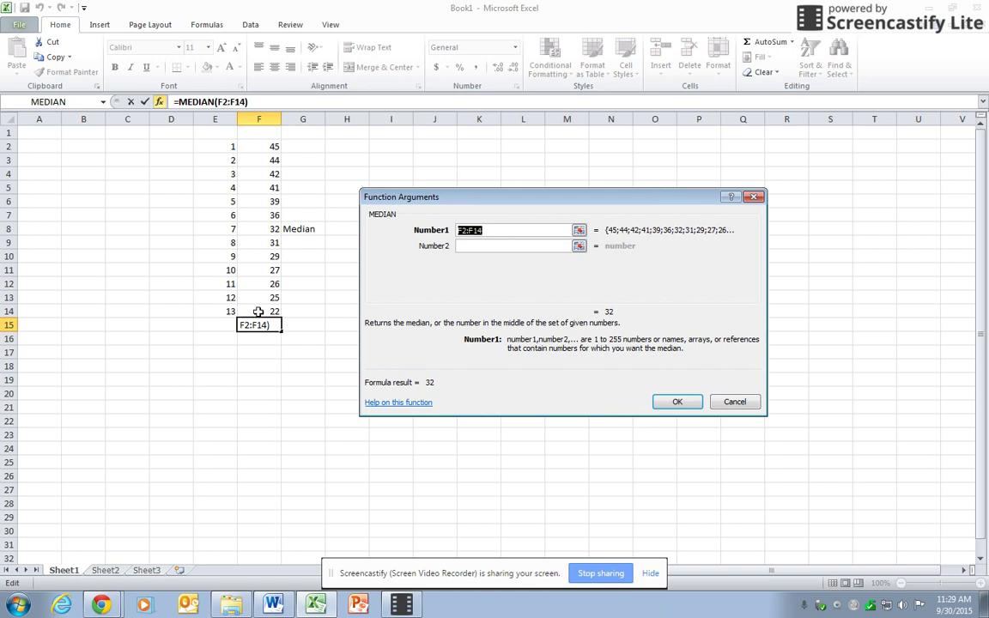
{"action": "left_click", "coordinate": [687, 404]}
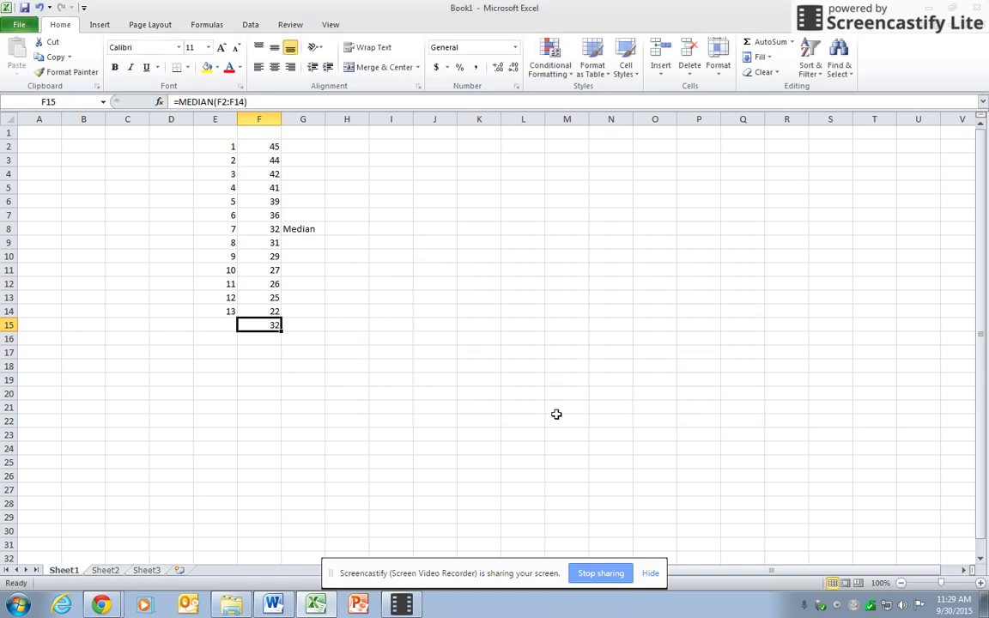
Enter the label "M =" in E15 and right-align it
{"action": "left_click", "coordinate": [227, 326]}
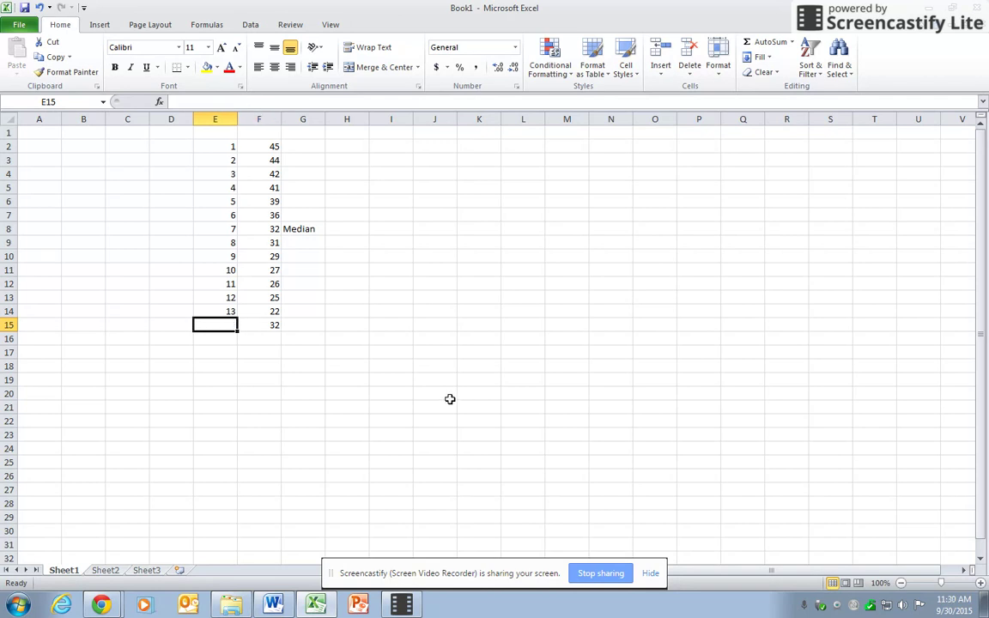
{"action": "type", "text": "M"}
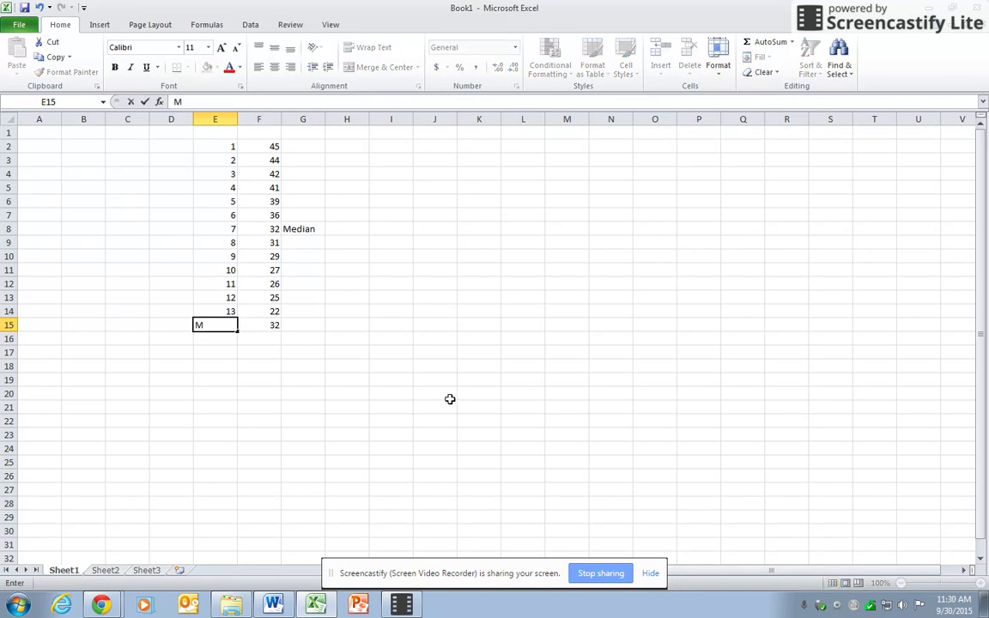
{"action": "type", "text": " ="}
{"action": "key", "text": "Return"}
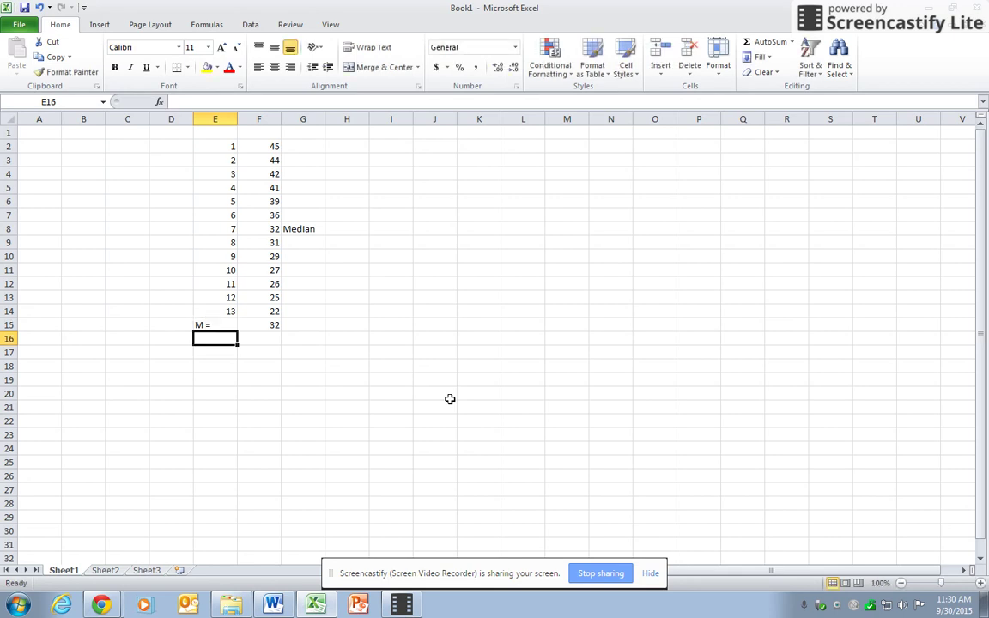
{"action": "left_click", "coordinate": [227, 324]}
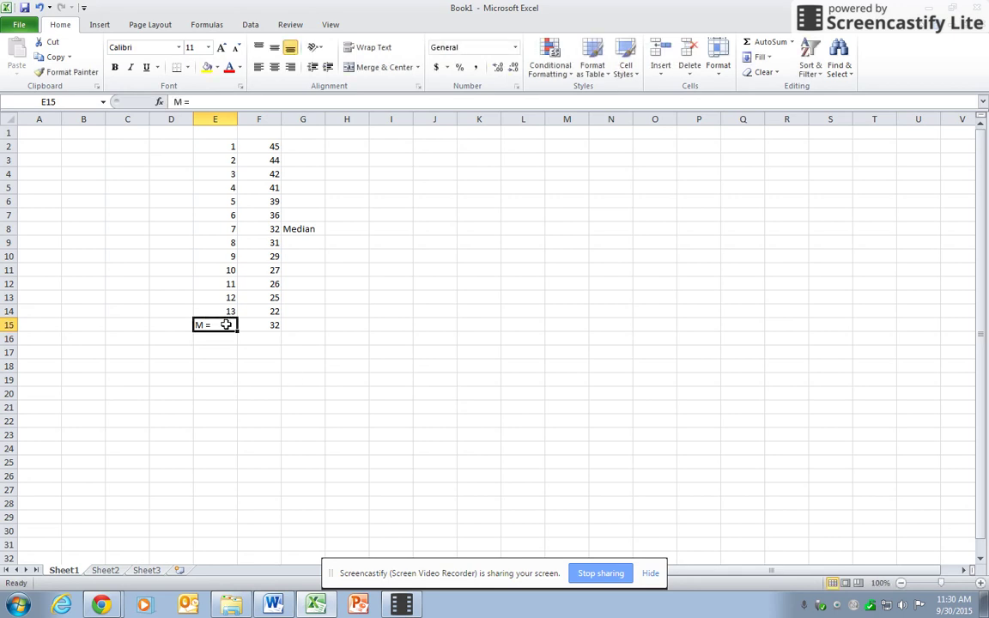
{"action": "left_click", "coordinate": [290, 67]}
{"action": "left_click", "coordinate": [274, 368]}
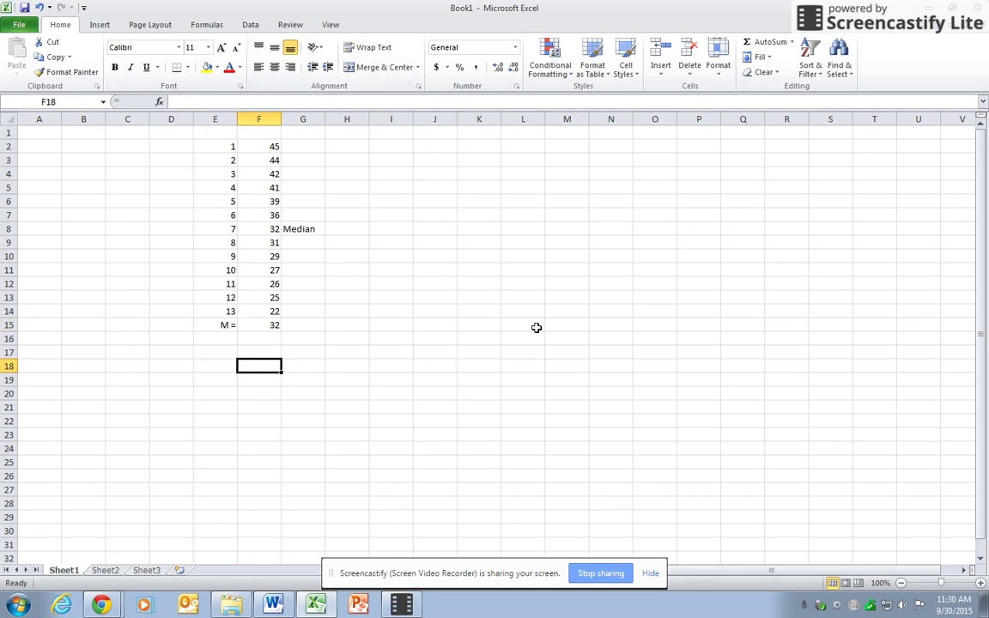
Copy the sorted values in F2:F14 and paste them into column I starting at I2
{"action": "left_click_drag", "start_coordinate": [217, 146], "coordinate": [206, 271]}
{"action": "left_click_drag", "start_coordinate": [266, 147], "coordinate": [250, 304]}
{"action": "right_click", "coordinate": [252, 305]}
{"action": "left_click", "coordinate": [285, 327]}
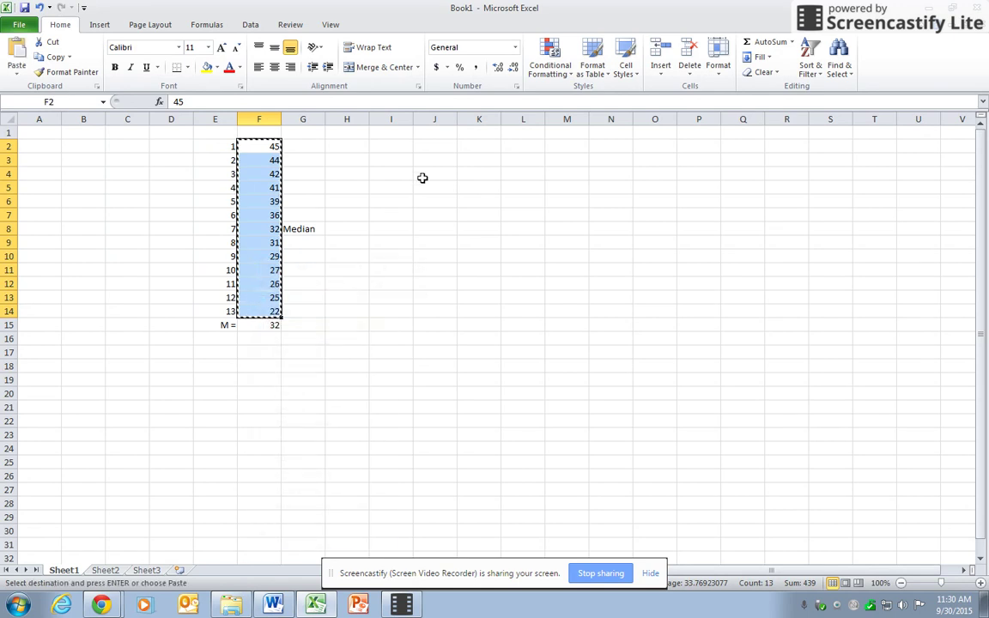
{"action": "left_click", "coordinate": [399, 147]}
{"action": "right_click", "coordinate": [402, 148]}
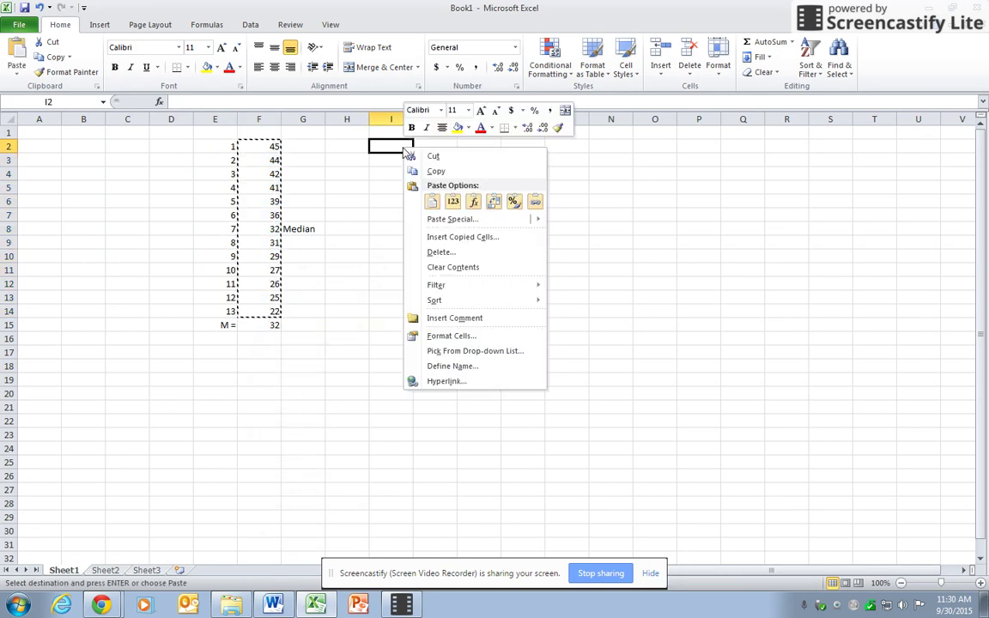
{"action": "left_click", "coordinate": [432, 203]}
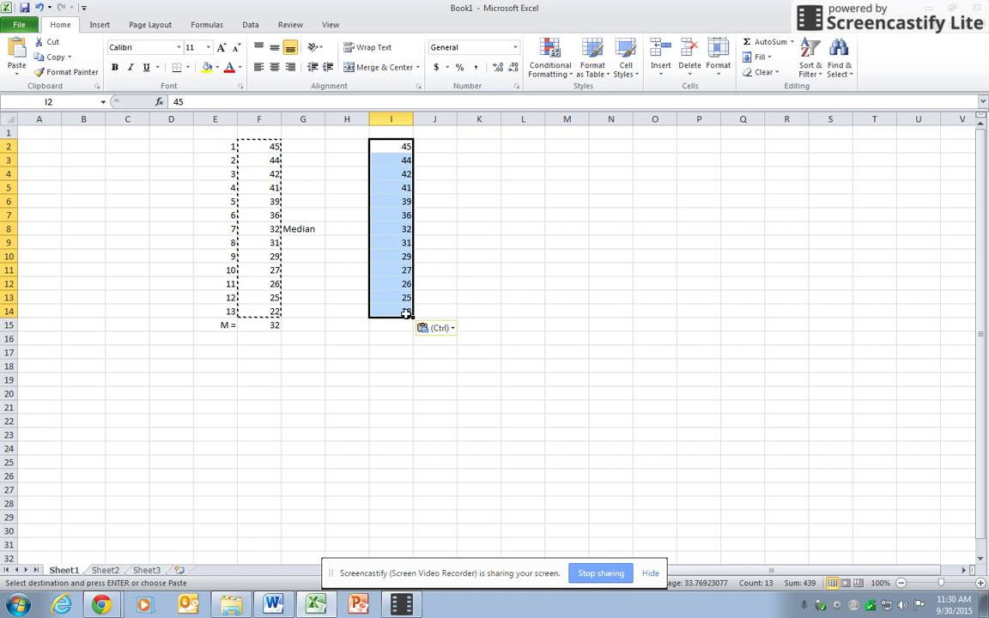
Clear the last copied value in I14 to leave an even-sized list
{"action": "left_click", "coordinate": [406, 314]}
{"action": "key", "text": "Delete"}
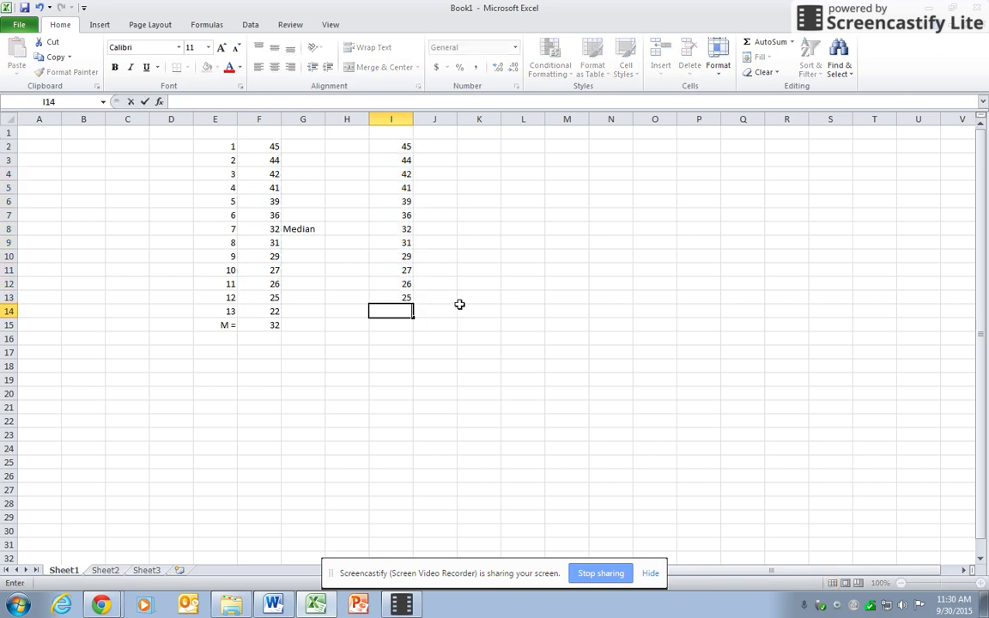
{"action": "key", "text": "Return"}
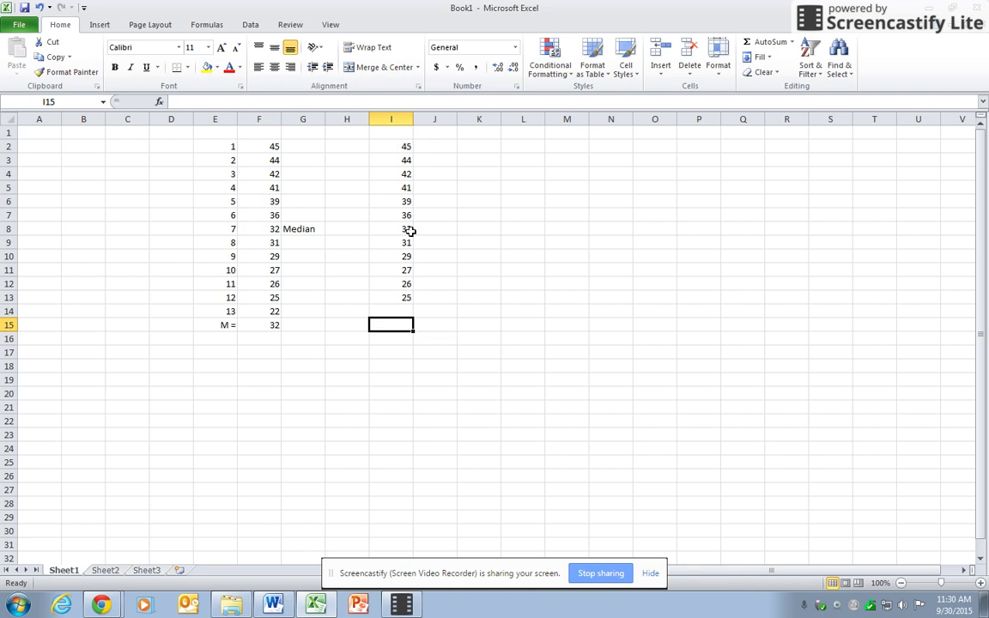
Copy the row numbers 1 to 12 from E2:E13 into H2:H13 and narrow column I
{"action": "left_click_drag", "start_coordinate": [219, 146], "coordinate": [214, 293]}
{"action": "right_click", "coordinate": [215, 293]}
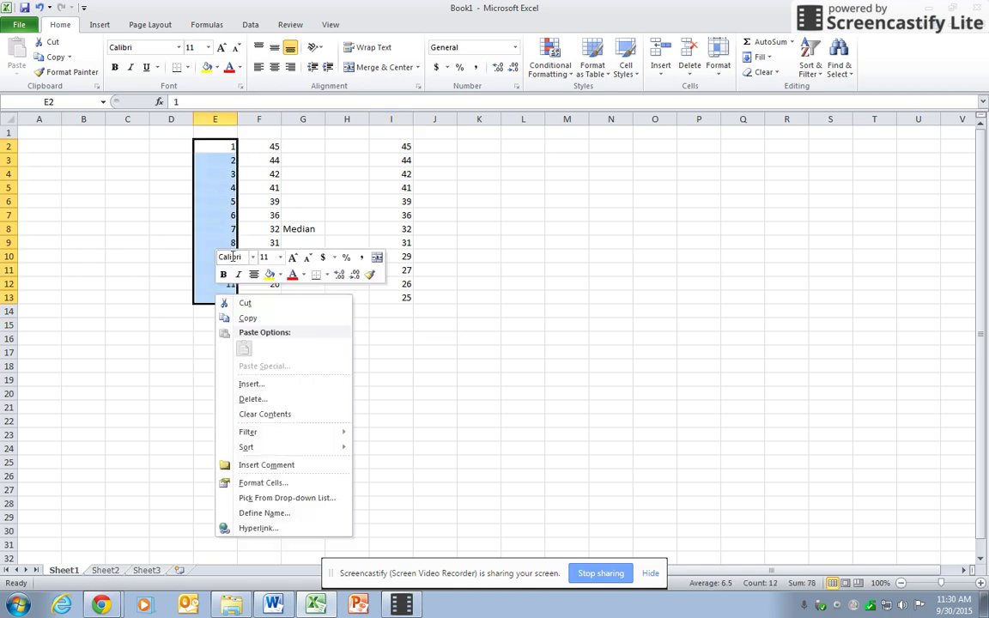
{"action": "left_click", "coordinate": [246, 318]}
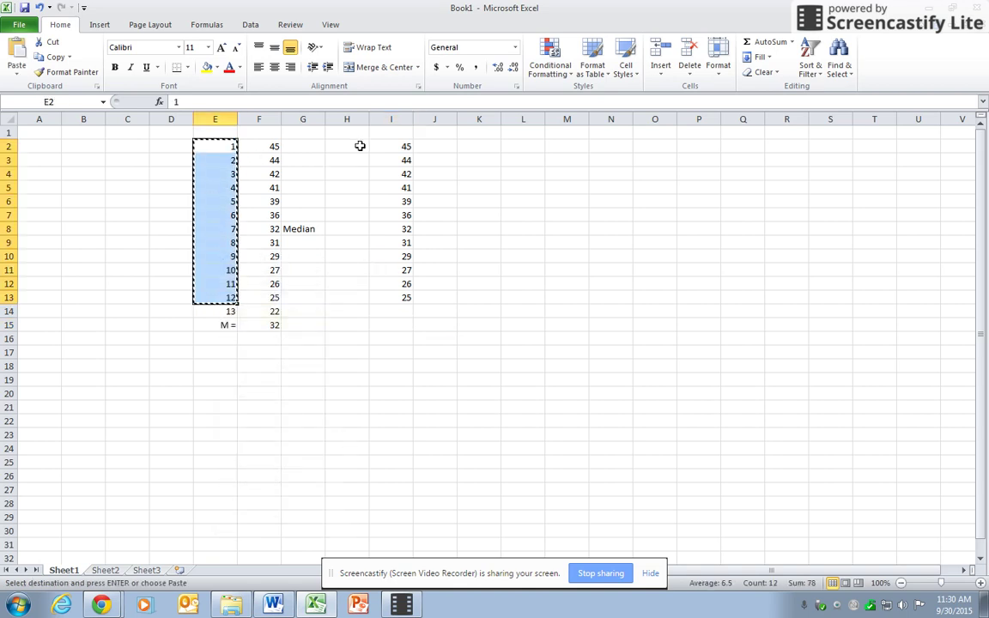
{"action": "left_click", "coordinate": [360, 145]}
{"action": "right_click", "coordinate": [360, 146]}
{"action": "left_click", "coordinate": [388, 198]}
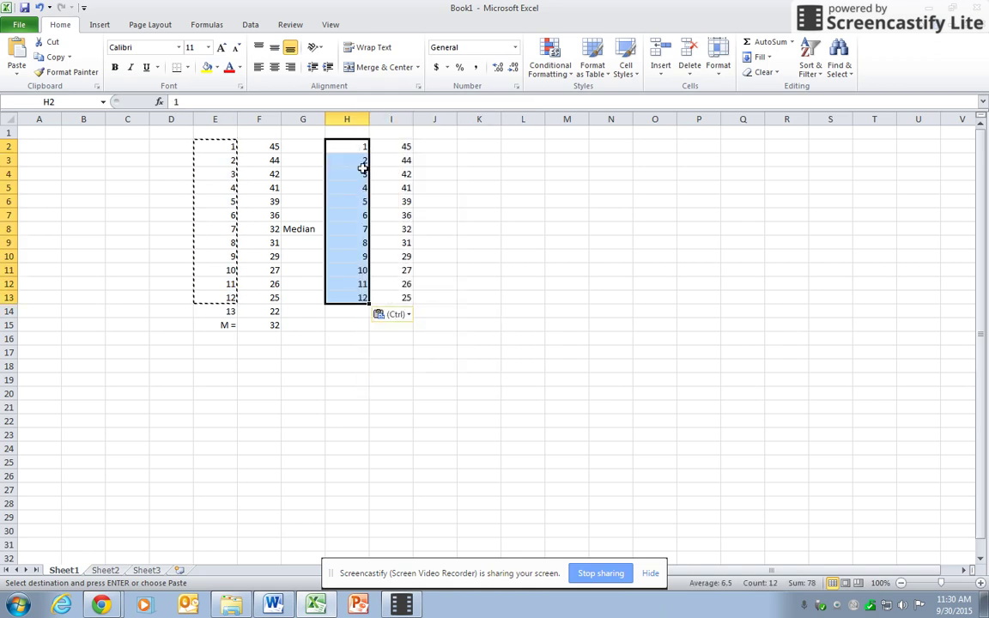
{"action": "left_click_drag", "start_coordinate": [413, 119], "coordinate": [392, 119]}
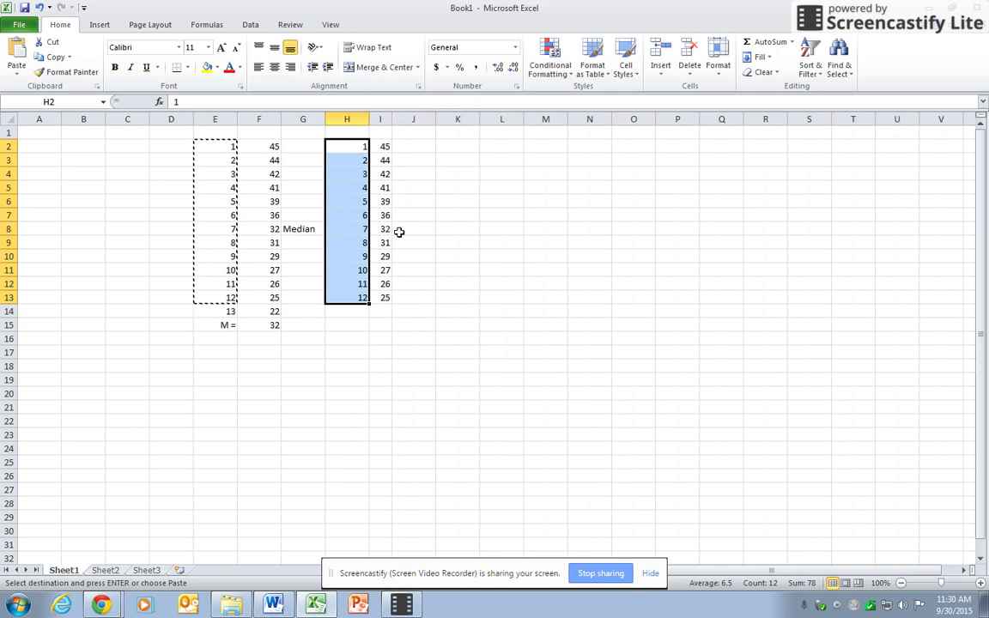
{"action": "key", "text": "Escape"}
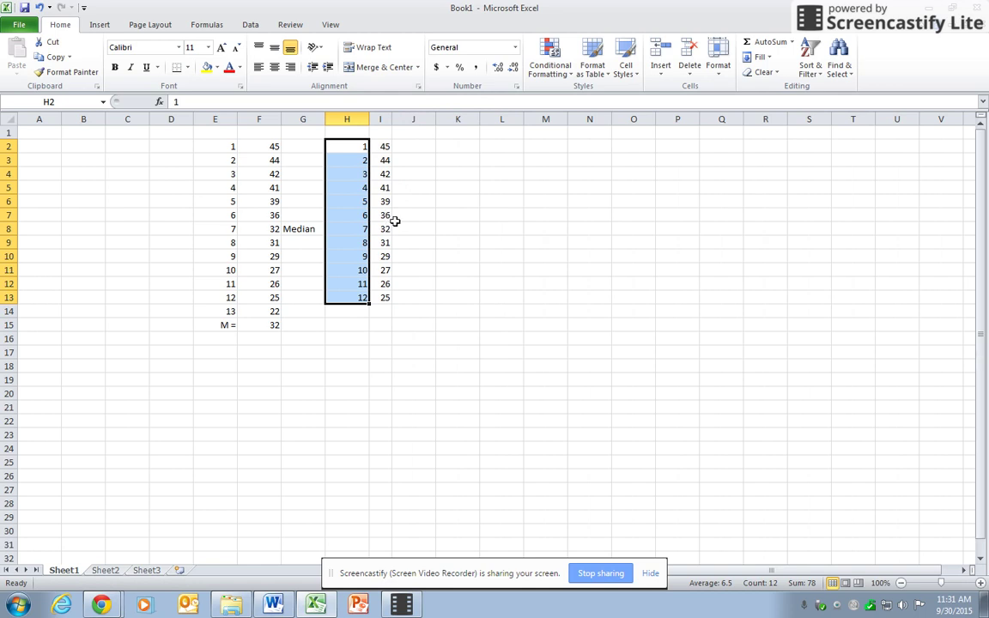
Enter the formula =(I7+I8)/2 in K8 to average the two middle values of the 12-value list
{"action": "left_click", "coordinate": [452, 230]}
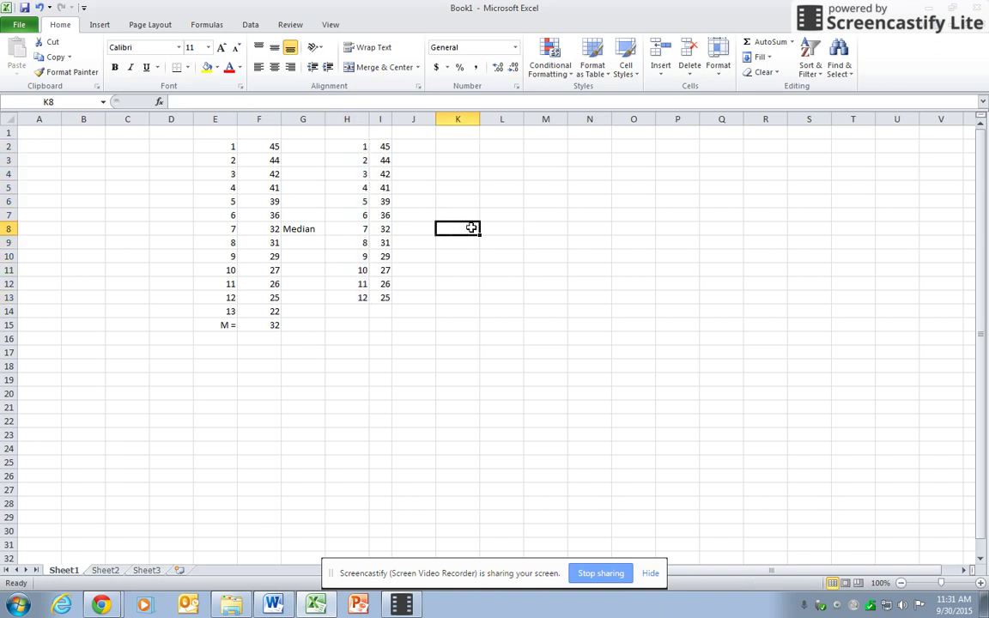
{"action": "type", "text": "="}
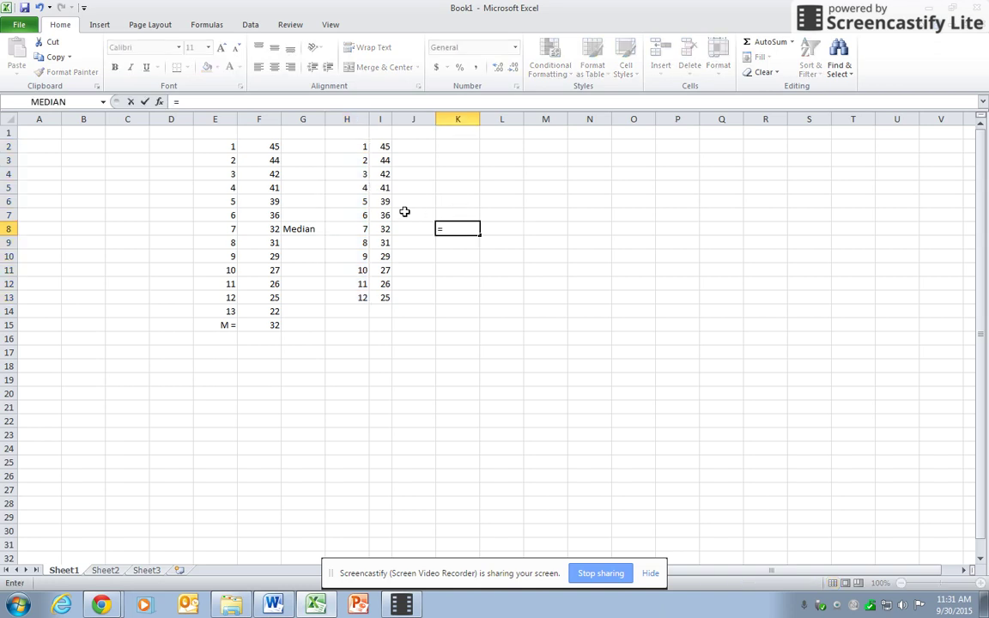
{"action": "left_click", "coordinate": [386, 214]}
{"action": "type", "text": "+"}
{"action": "left_click", "coordinate": [384, 228]}
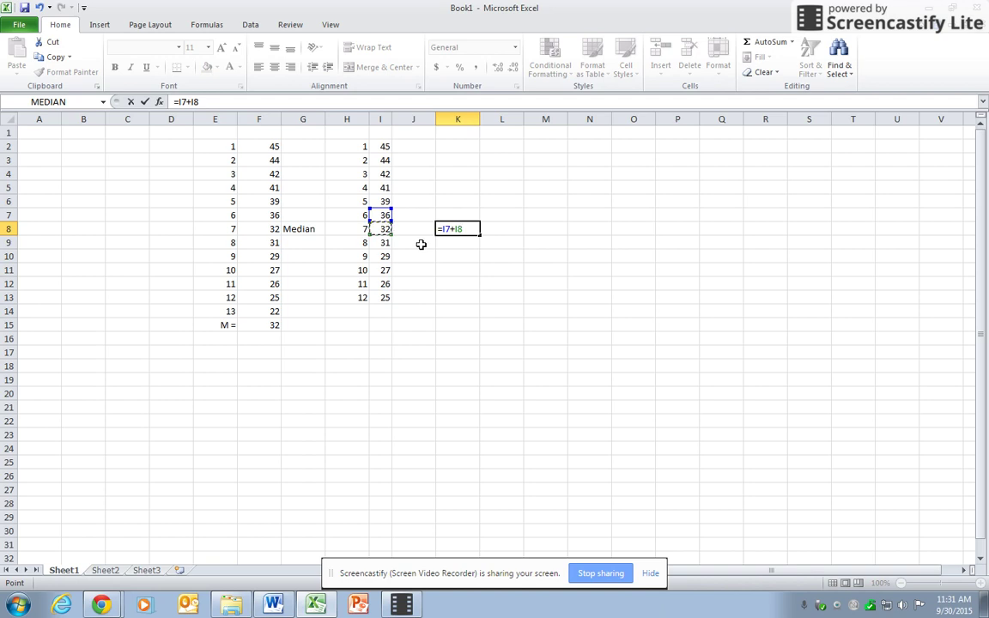
{"action": "type", "text": ")"}
{"action": "left_click", "coordinate": [178, 102]}
{"action": "type", "text": "("}
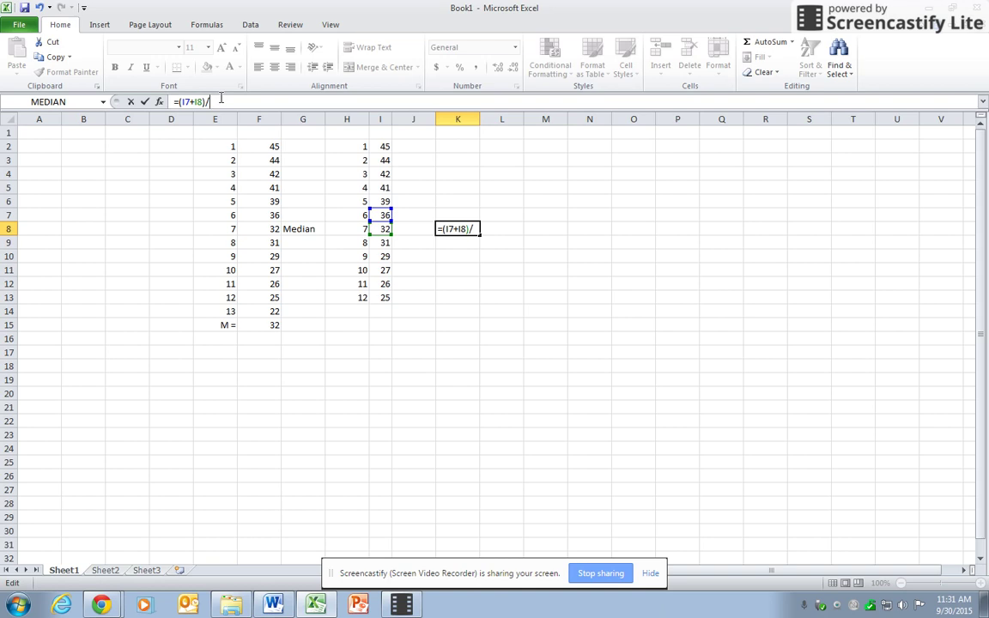
{"action": "type", "text": "2"}
{"action": "key", "text": "Return"}
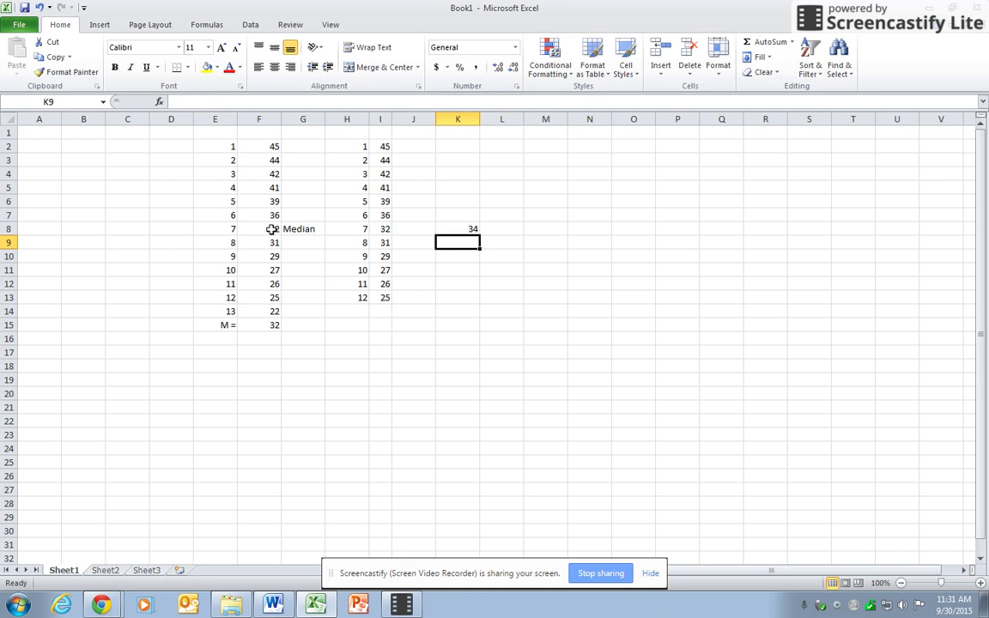
Insert the statistical function MEDIAN in I14 for the range I2:I13
{"action": "left_click", "coordinate": [376, 312]}
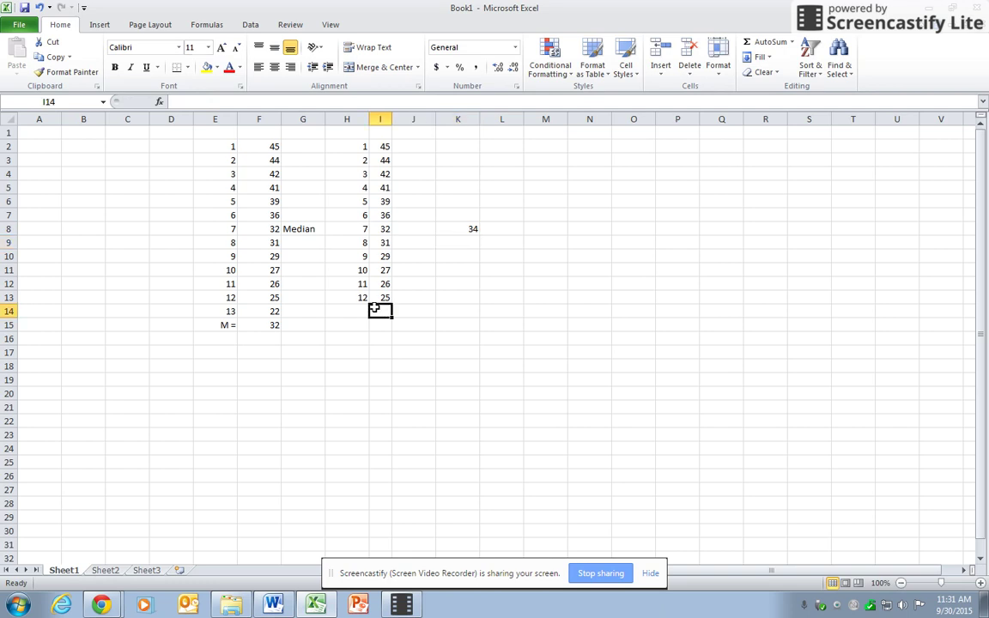
{"action": "left_click", "coordinate": [160, 102]}
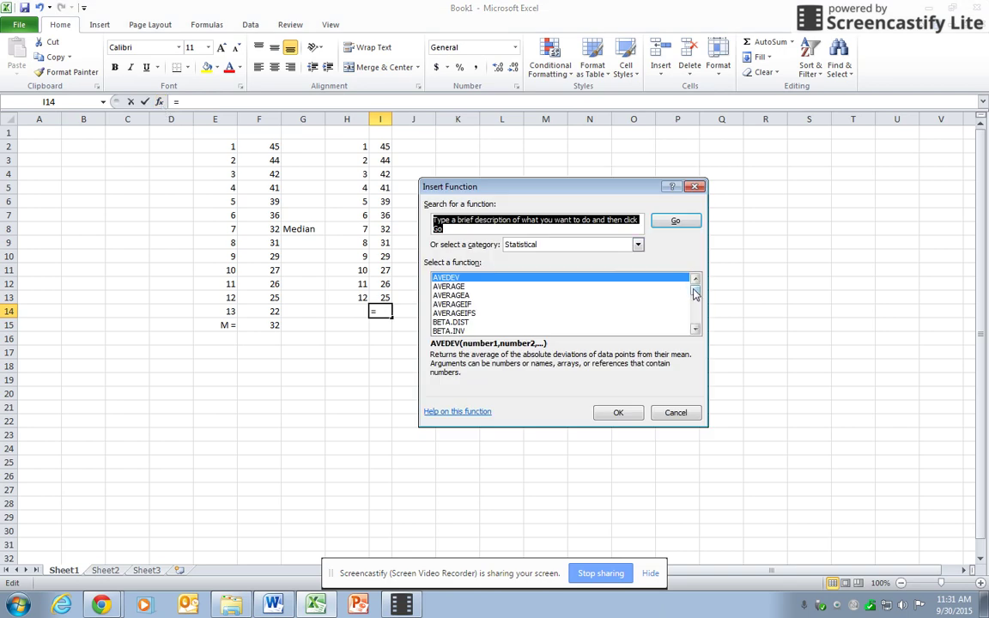
{"action": "left_click_drag", "start_coordinate": [695, 289], "coordinate": [696, 304]}
{"action": "left_click", "coordinate": [446, 296]}
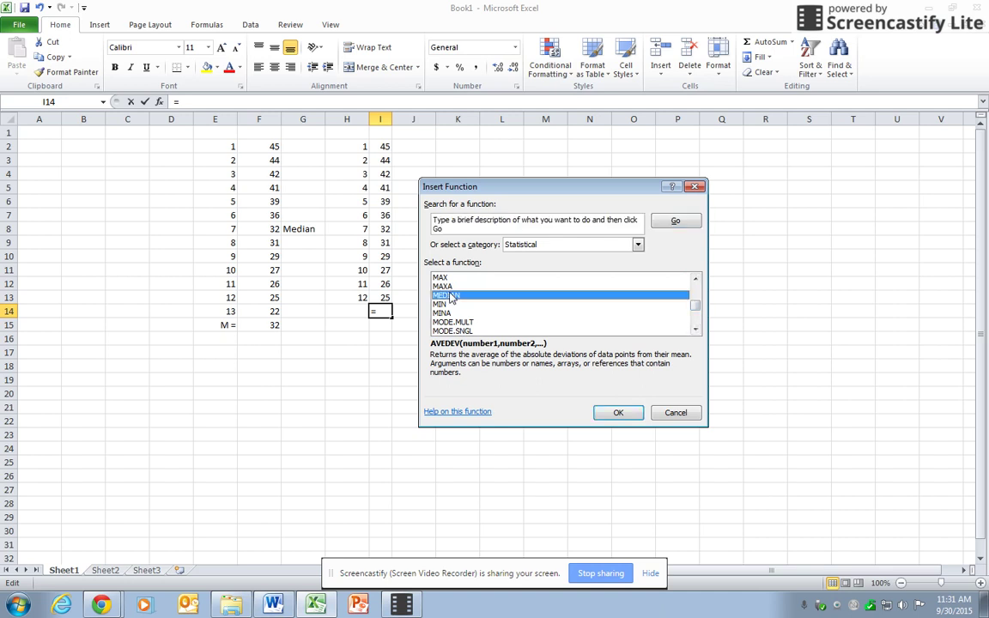
{"action": "left_click", "coordinate": [623, 413]}
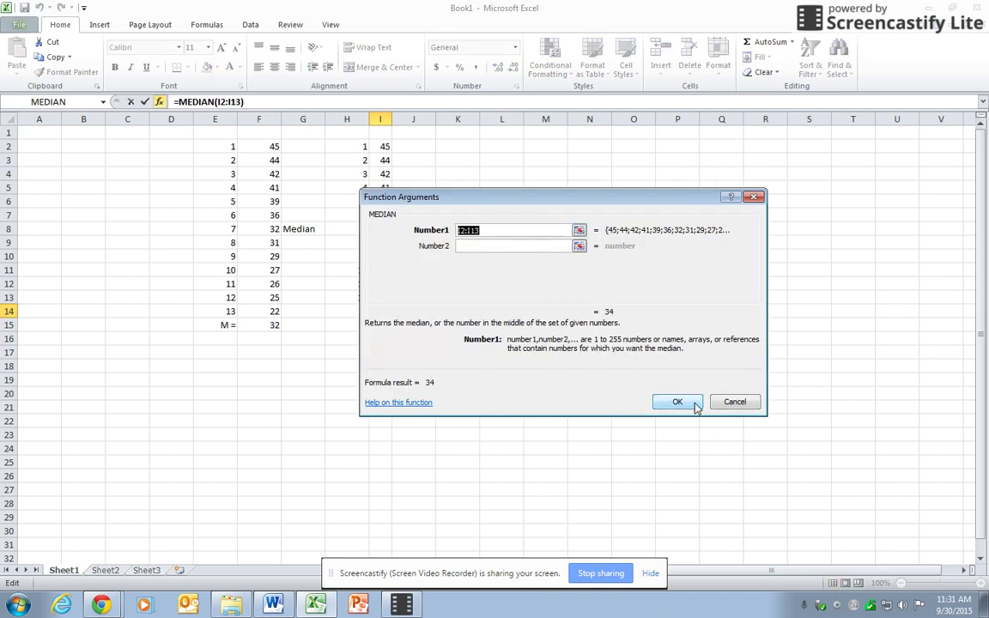
{"action": "left_click", "coordinate": [677, 402]}
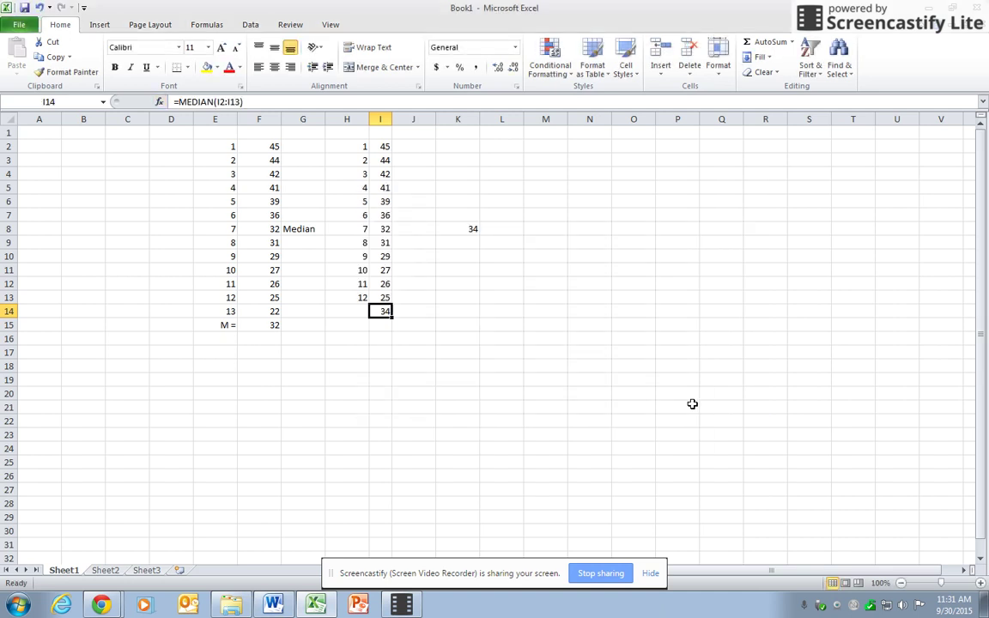
Enter the label "M =" in H14 and right-align it
{"action": "left_click", "coordinate": [357, 311]}
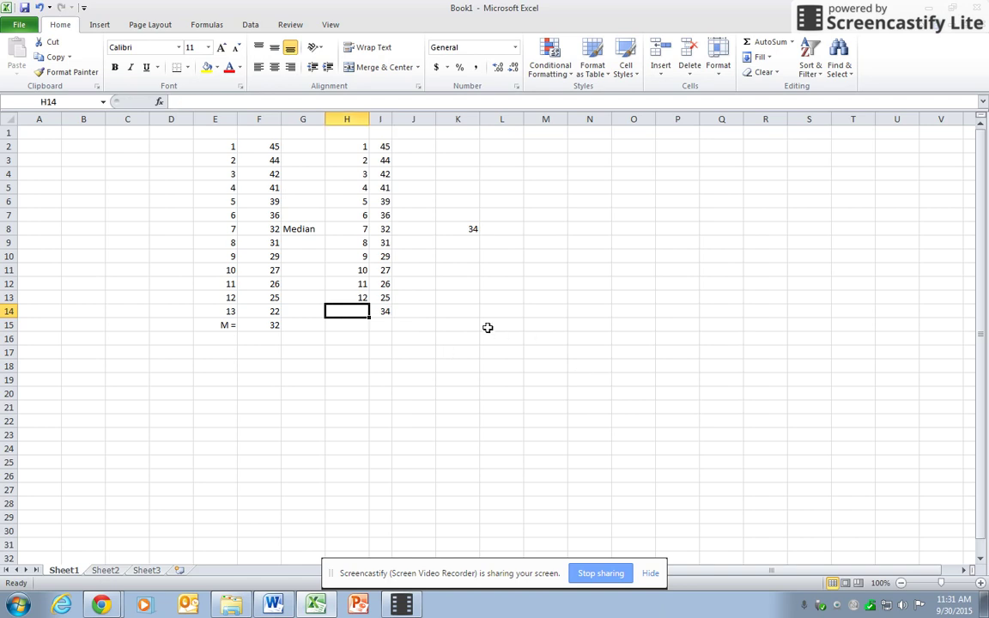
{"action": "type", "text": "M ="}
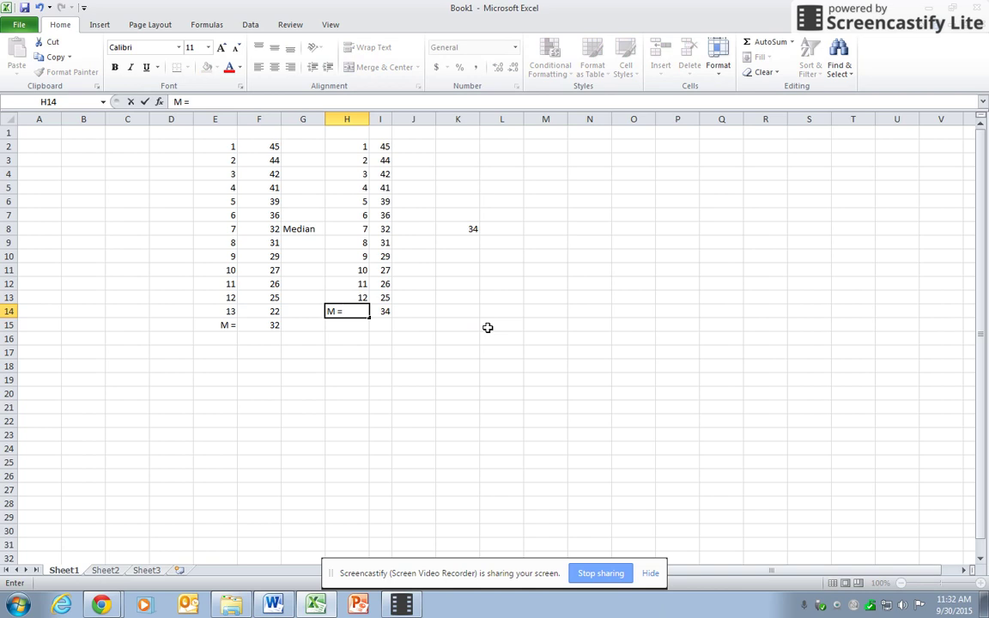
{"action": "key", "text": "Return"}
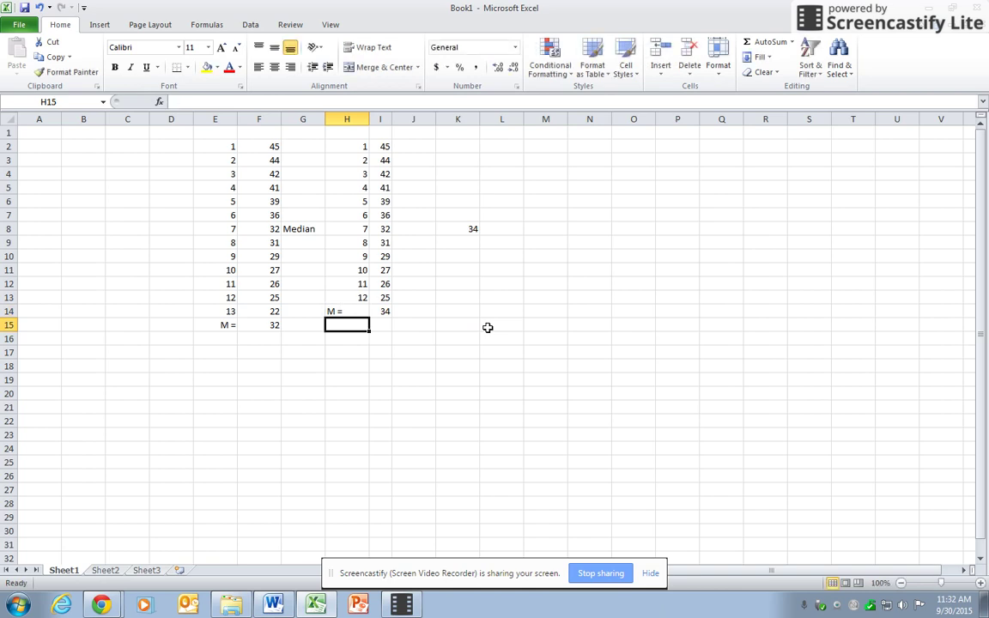
{"action": "left_click", "coordinate": [352, 311]}
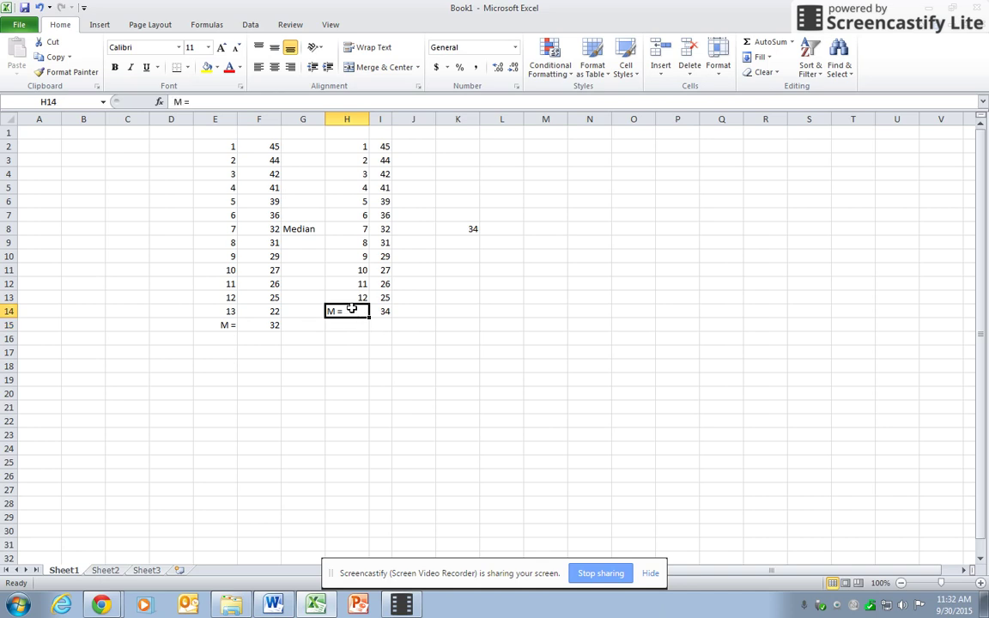
{"action": "left_click", "coordinate": [290, 67]}
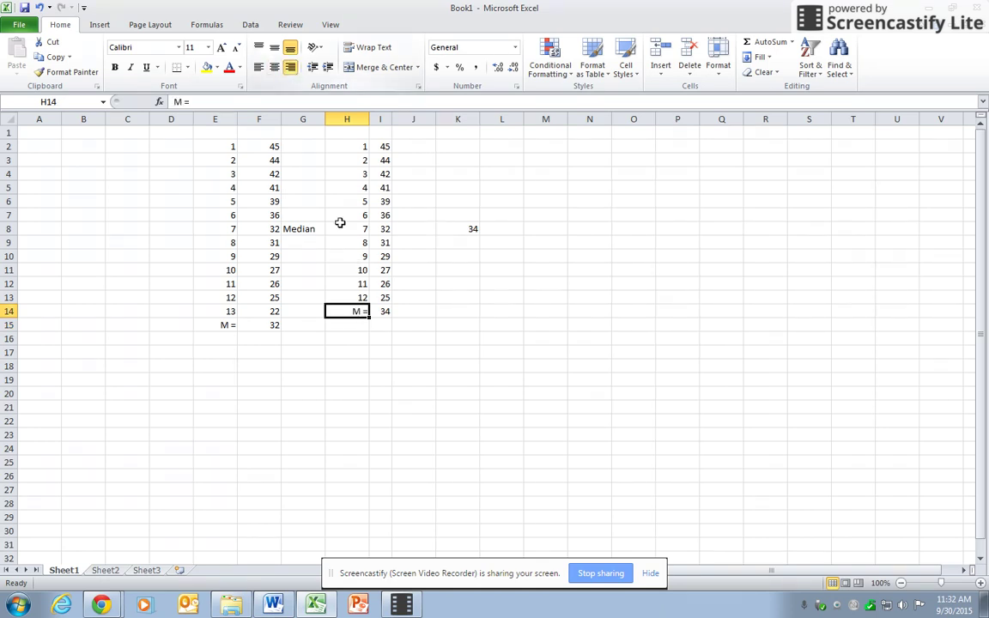
{"action": "left_click", "coordinate": [394, 325]}
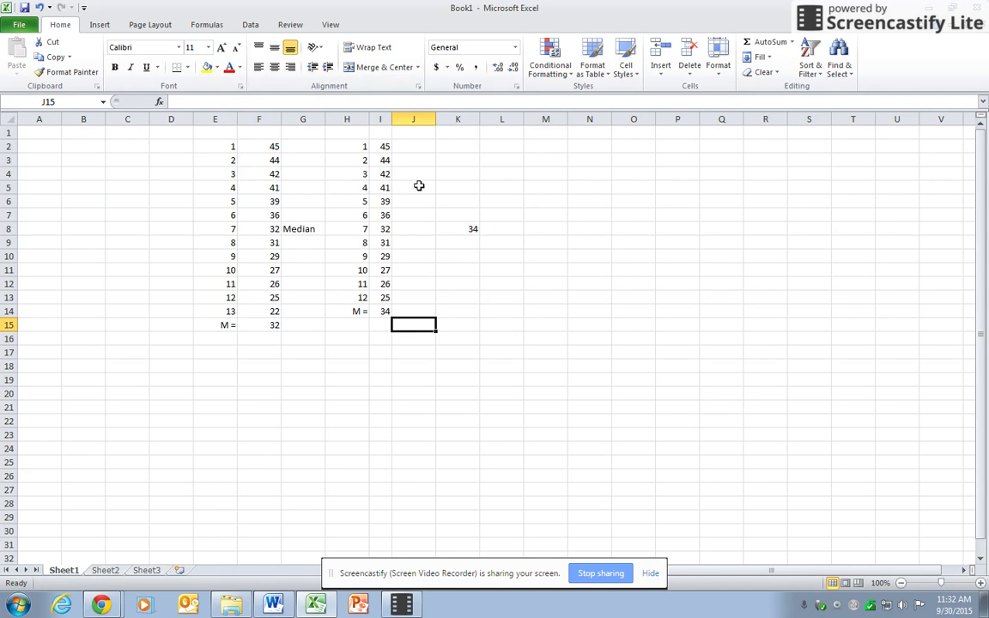
Change the value in I4 to 41 so it repeats the value below it
{"action": "left_click", "coordinate": [386, 175]}
{"action": "type", "text": "41"}
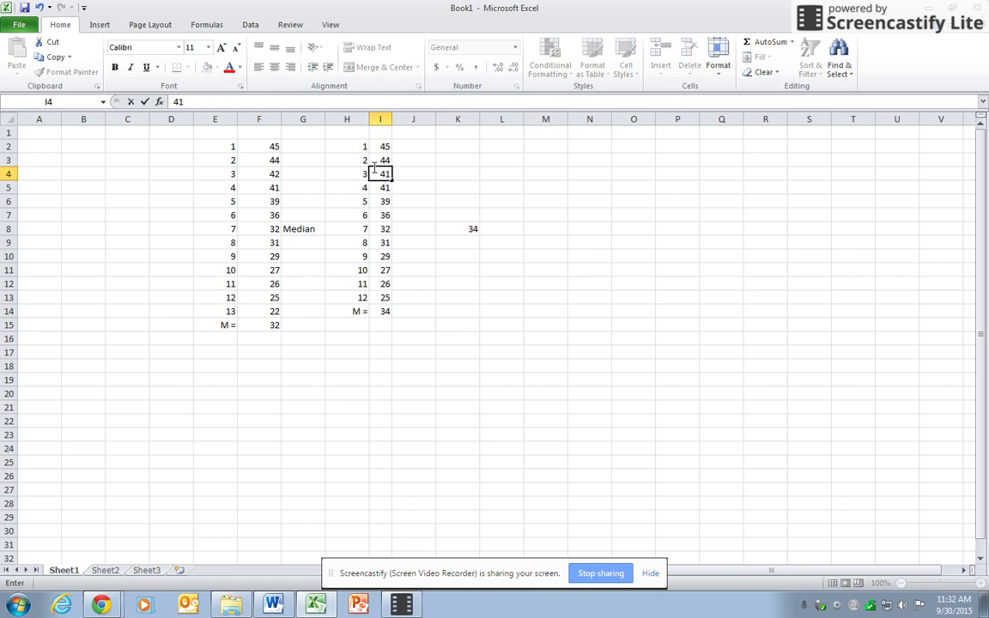
{"action": "key", "text": "Return"}
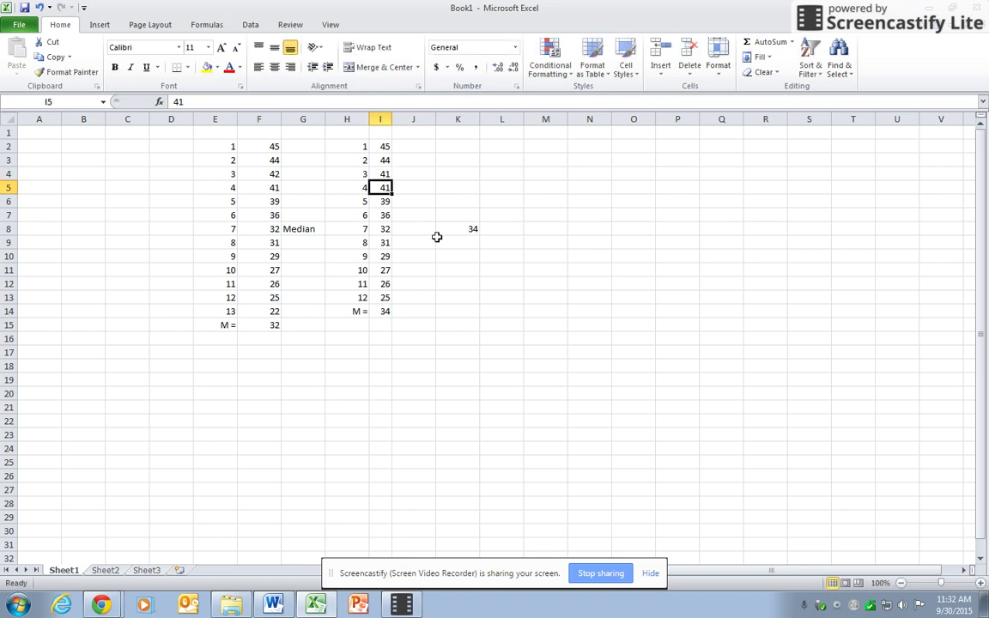
{"action": "left_click", "coordinate": [405, 173]}
{"action": "left_click_drag", "start_coordinate": [406, 173], "coordinate": [410, 187]}
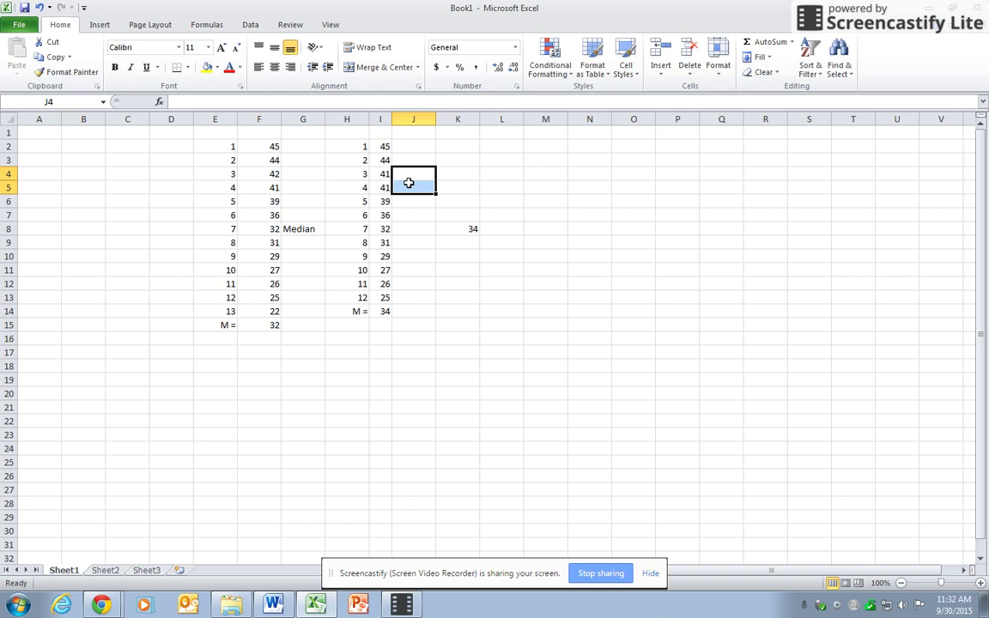
Change the values in I11 and I12 to 25 to match the last value in the list
{"action": "left_click", "coordinate": [388, 297]}
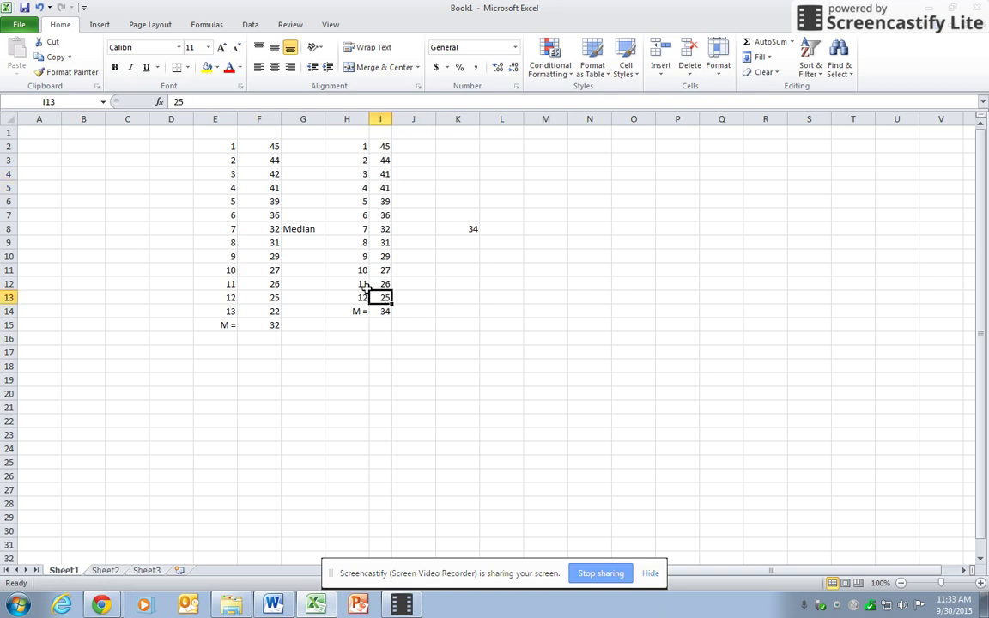
{"action": "left_click", "coordinate": [386, 270]}
{"action": "type", "text": "25"}
{"action": "key", "text": "Return"}
{"action": "type", "text": "25"}
{"action": "key", "text": "Return"}
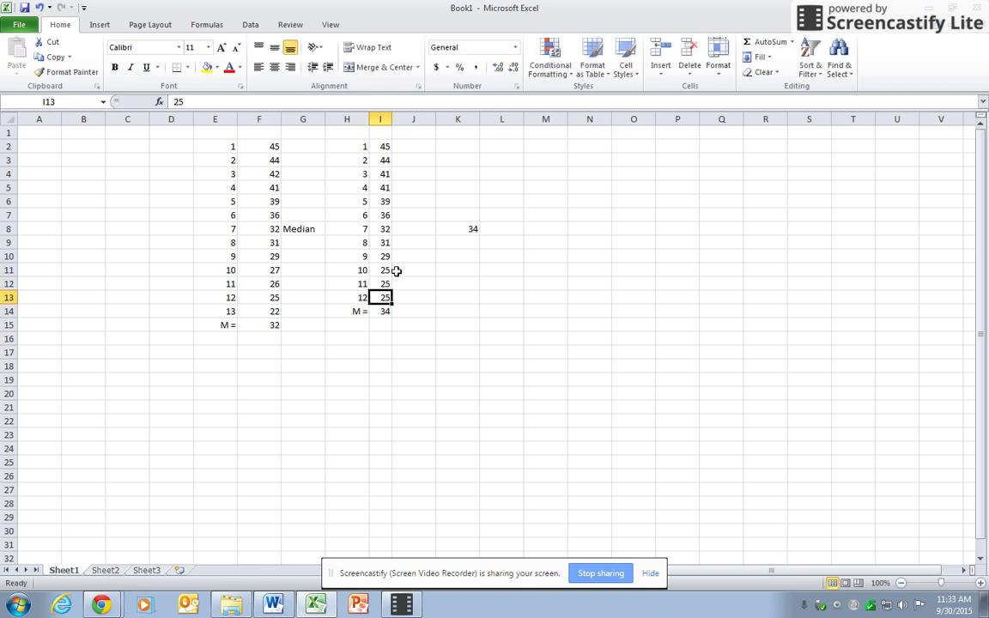